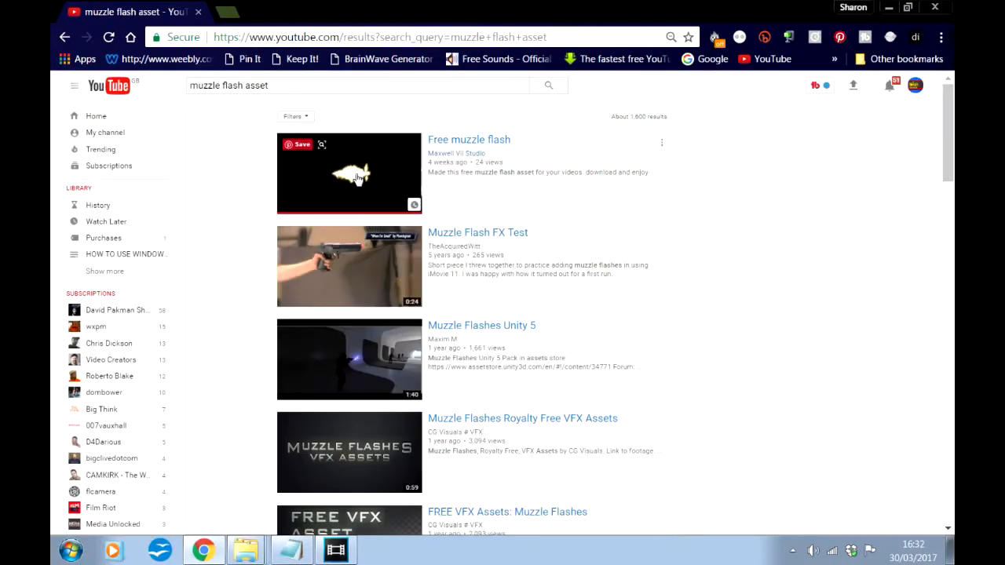
# Browse the YouTube search results for muzzle flash assets.
pyautogui.scroll(-2, 377, 250)
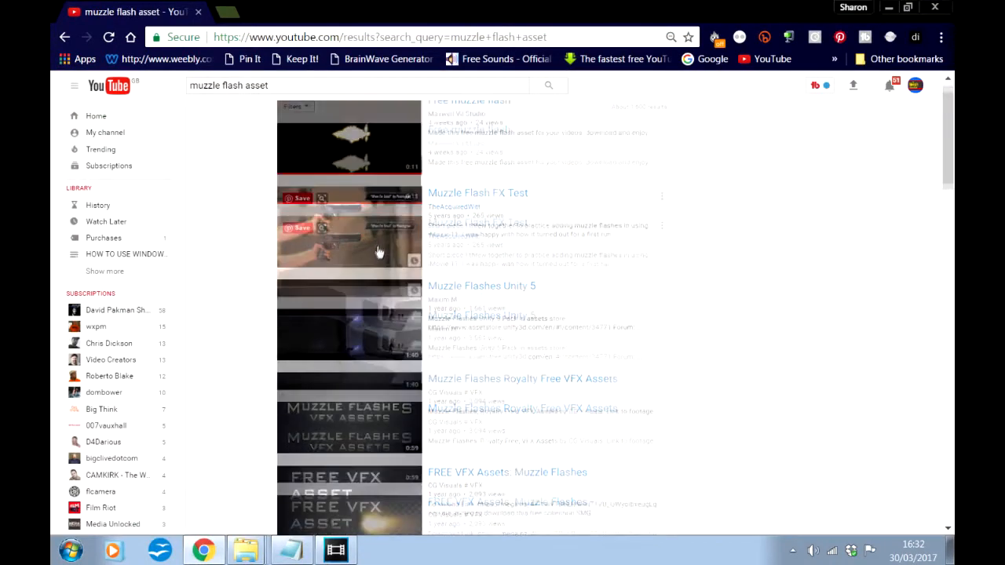
pyautogui.scroll(-2, 377, 249)
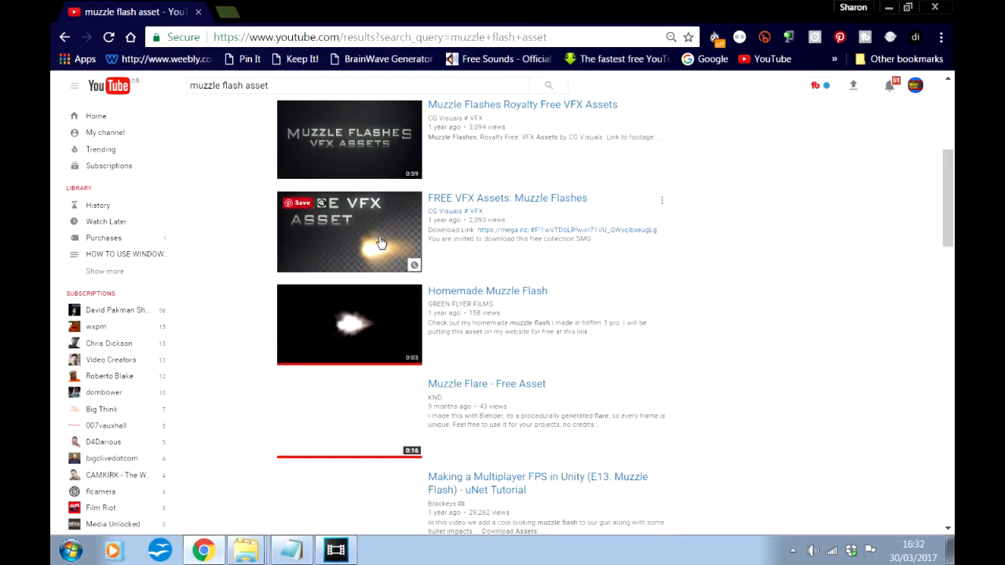
pyautogui.scroll(-1, 380, 242)
pyautogui.scroll(2, 380, 243)
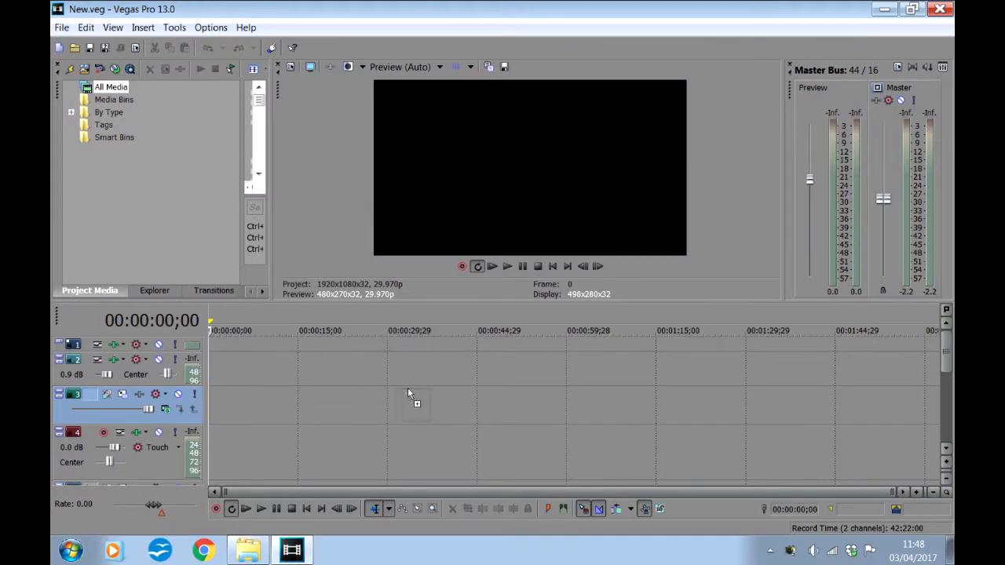
# Switch to Vegas Pro and place the muzzle flash clip on track 3 at about 00:00:36.
pyautogui.moveTo(432, 392); pyautogui.dragTo(430, 391)
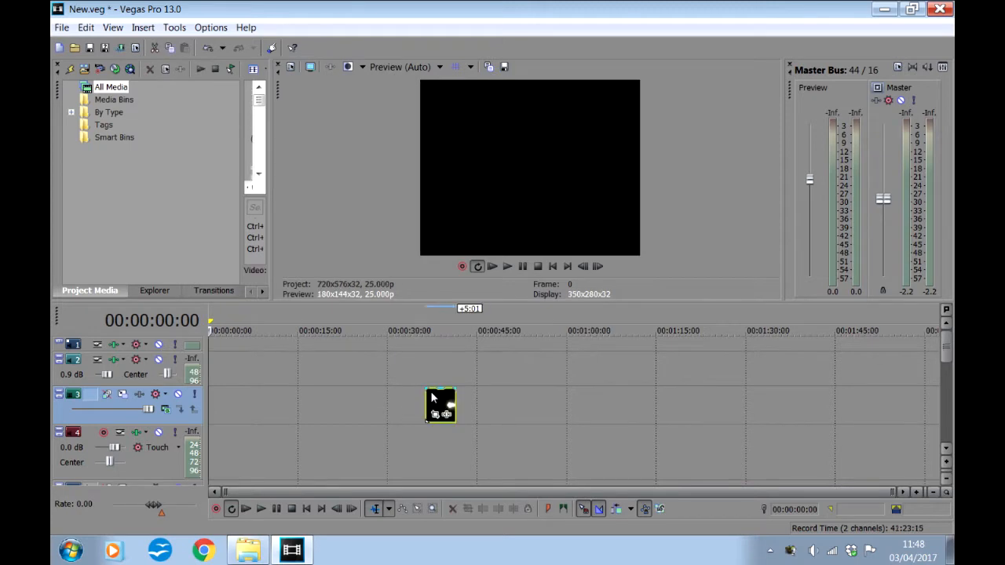
pyautogui.click(439, 324)
pyautogui.scroll(5, 440, 327)
pyautogui.scroll(5, 439, 328)
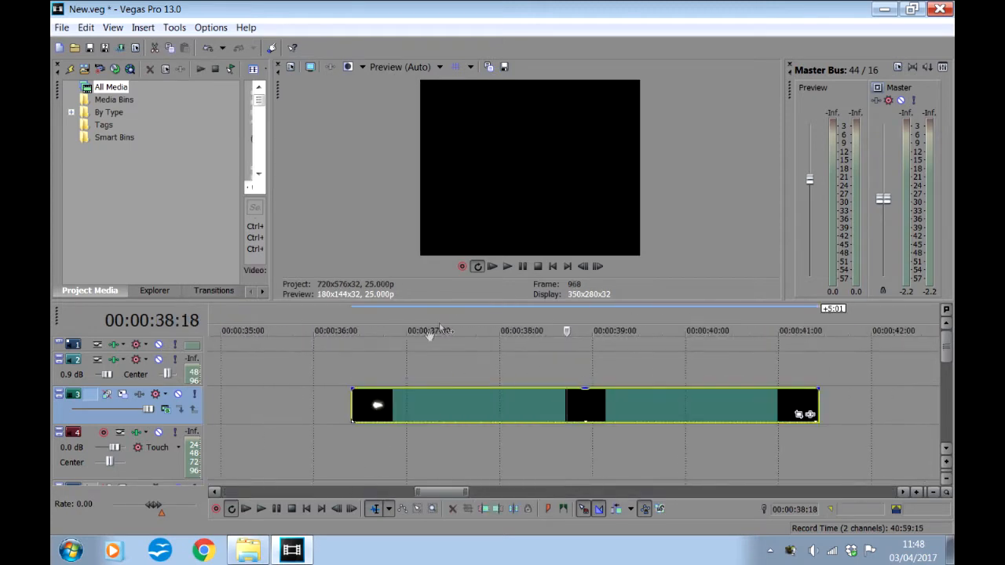
# Play the muzzle flash clip from near its start and step frame by frame through the first flash.
pyautogui.click(358, 315)
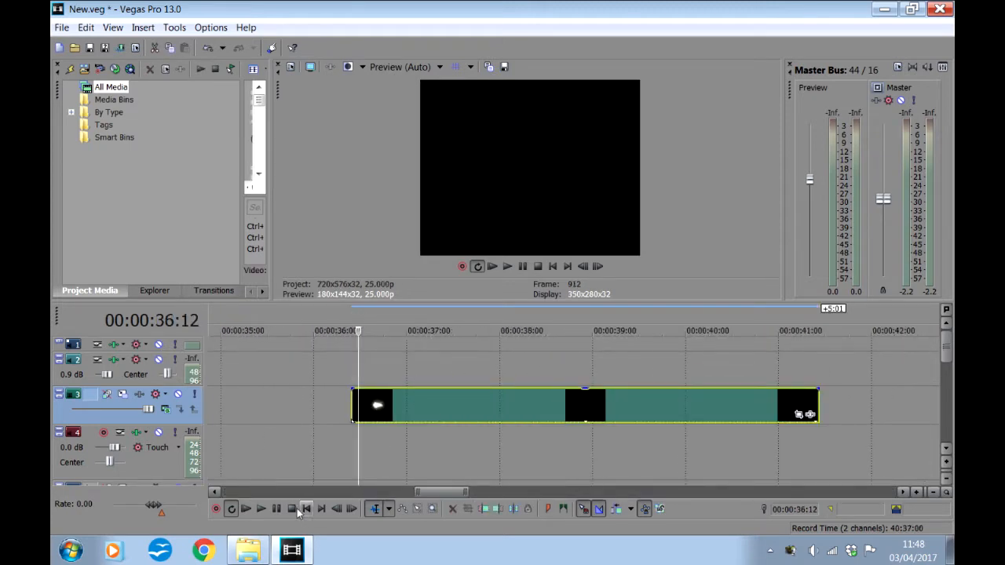
pyautogui.click(262, 509)
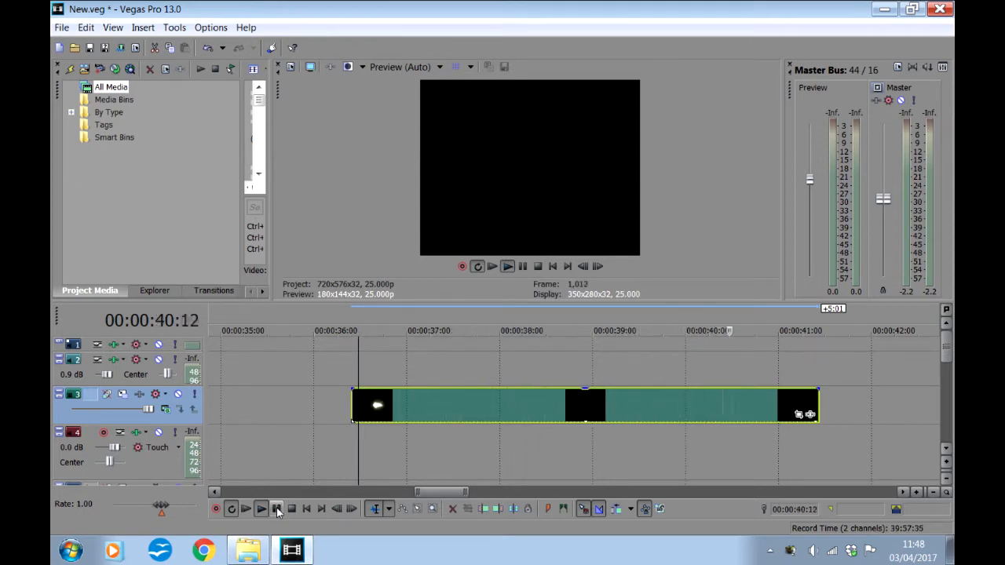
pyautogui.click(277, 509)
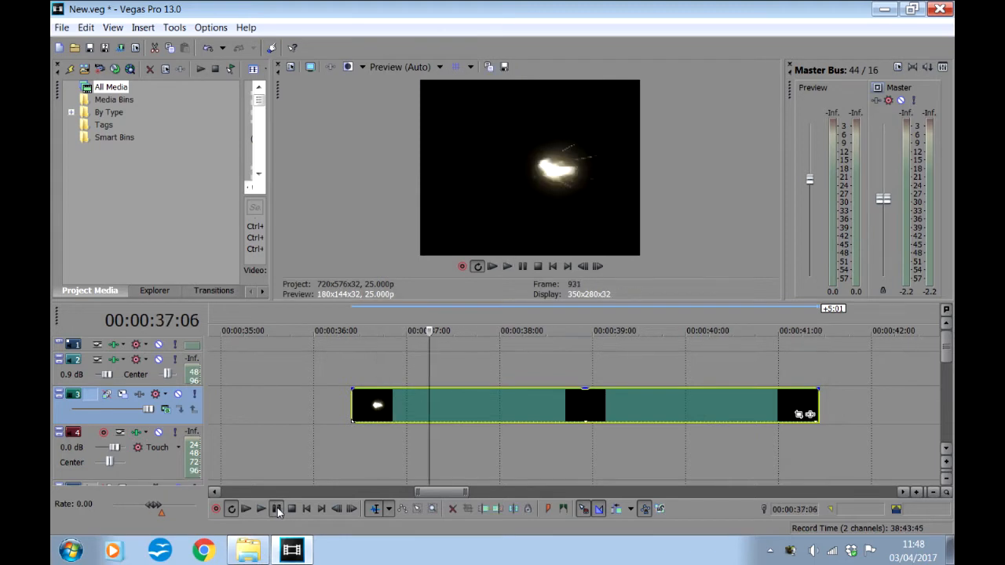
pyautogui.click(276, 511)
pyautogui.click(276, 510)
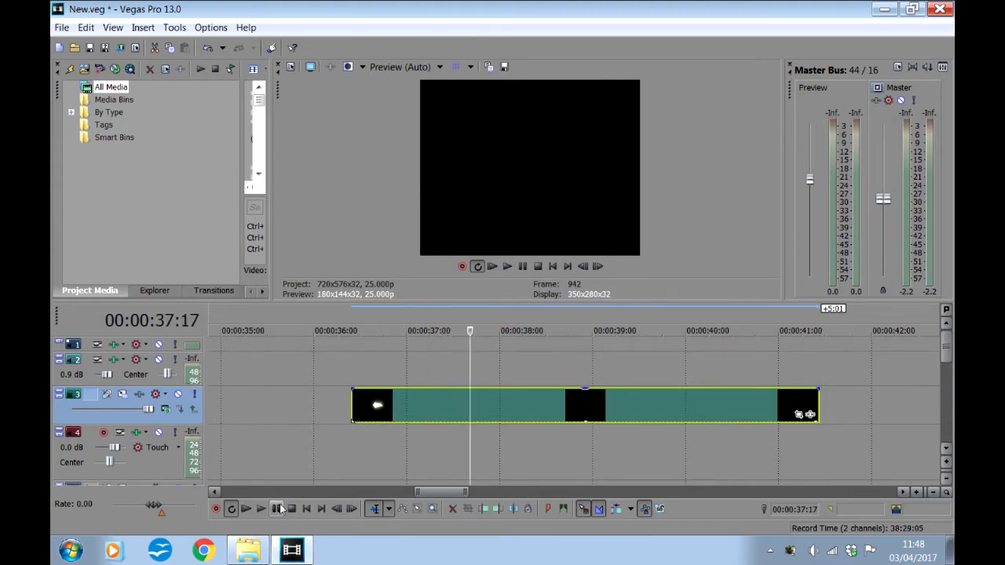
pyautogui.click(359, 325)
pyautogui.click(351, 509)
pyautogui.click(351, 509)
pyautogui.click(351, 509)
pyautogui.click(336, 508)
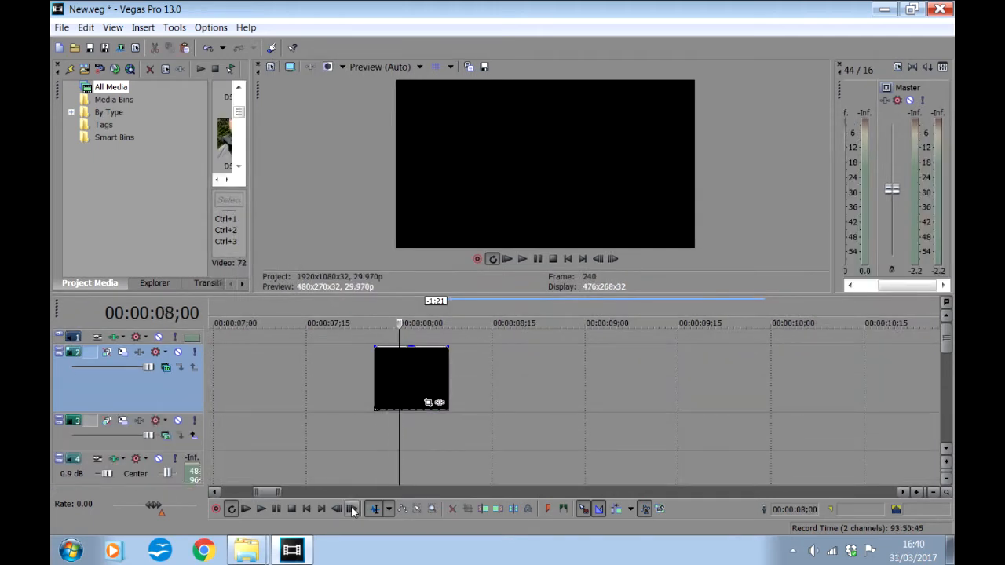
# Examine the trimmed muzzle flash clip on track 2 frame by frame from 00:00:08;00 towards its end.
pyautogui.click(351, 509)
pyautogui.click(351, 508)
pyautogui.click(351, 509)
pyautogui.click(350, 509)
pyautogui.click(351, 509)
pyautogui.click(351, 509)
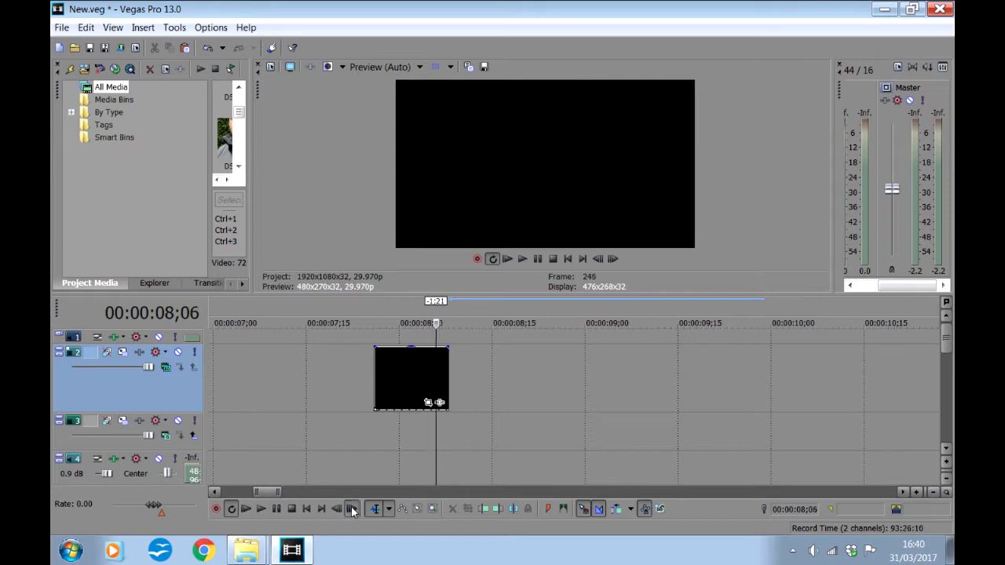
pyautogui.click(351, 509)
pyautogui.click(351, 509)
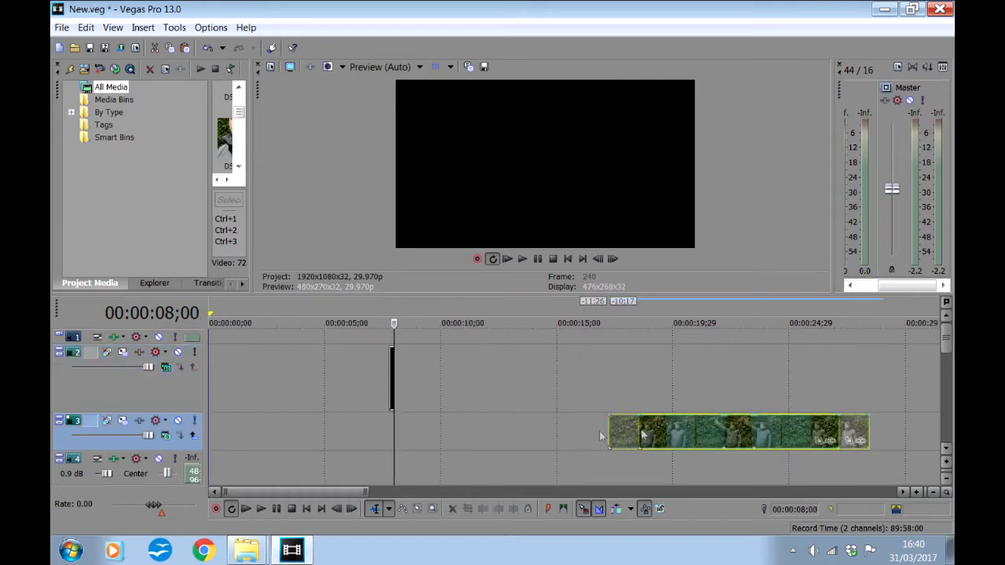
# Move the pistol footage on track 3 so it starts together with the muzzle flash clip at 00:00:07;23.
pyautogui.moveTo(599, 431); pyautogui.dragTo(409, 447)
pyautogui.scroll(5, 544, 381)
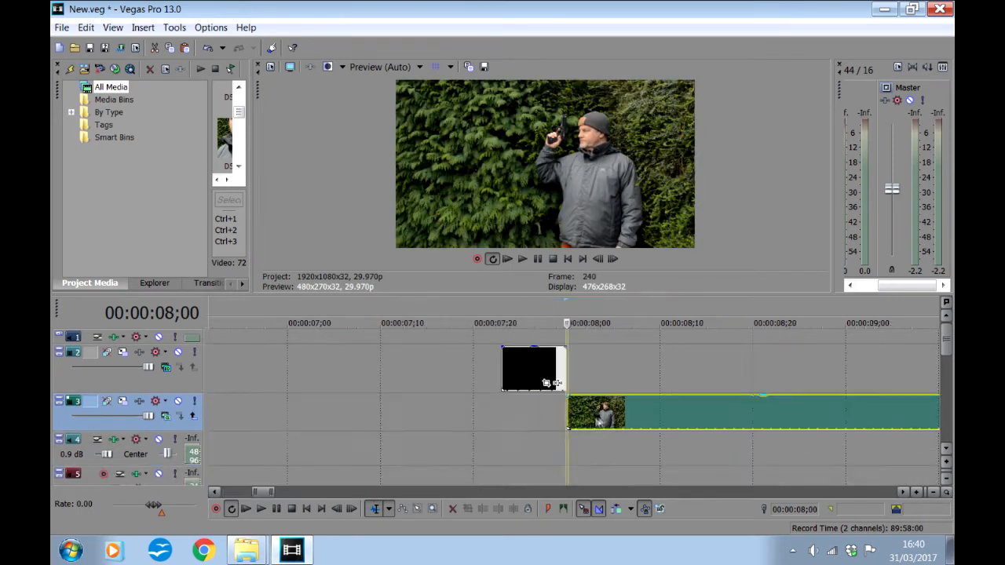
pyautogui.click(507, 312)
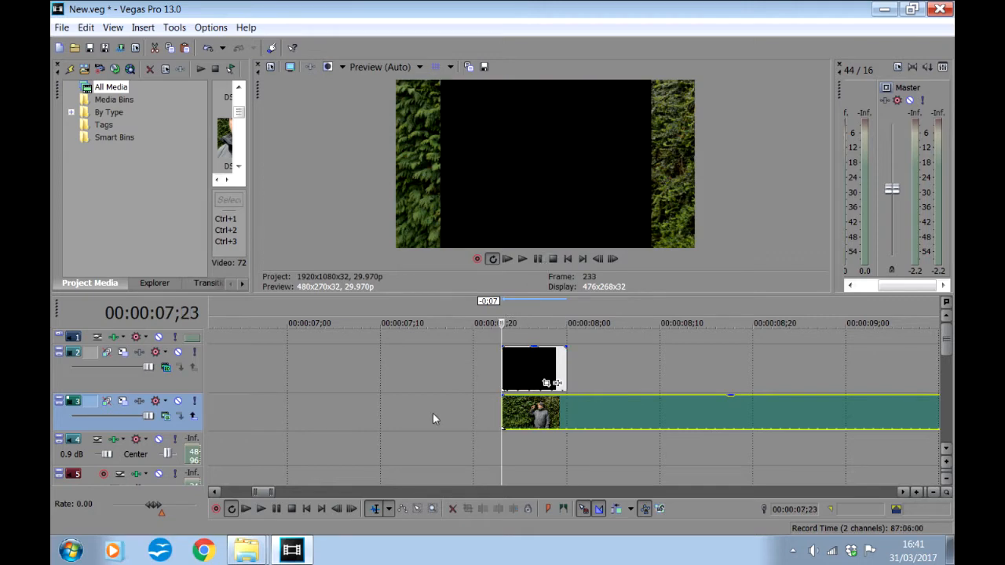
# Apply the 16:9 Widescreen TV aspect ratio Pan/Crop preset to the muzzle flash clip at its first frame.
pyautogui.click(613, 259)
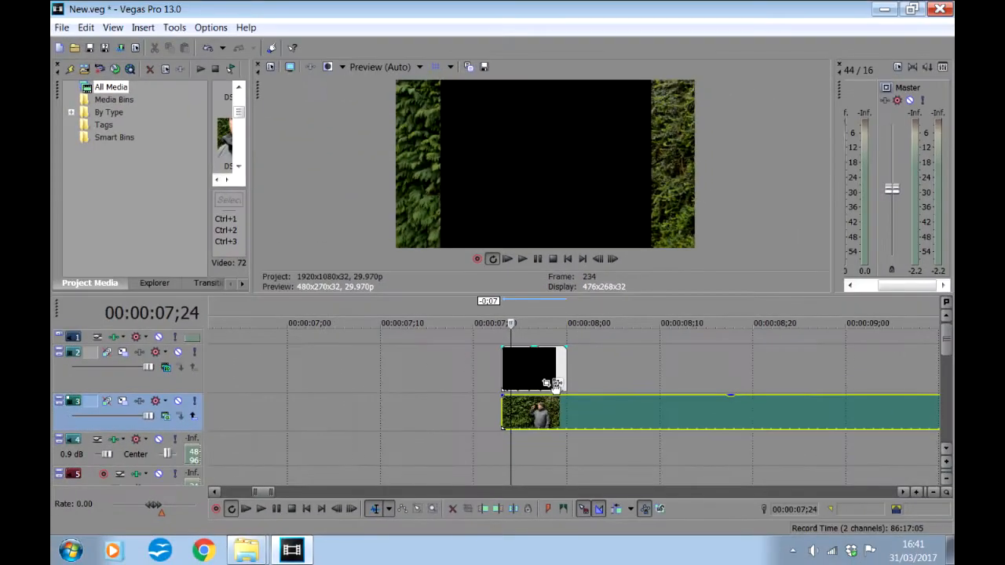
pyautogui.click(508, 332)
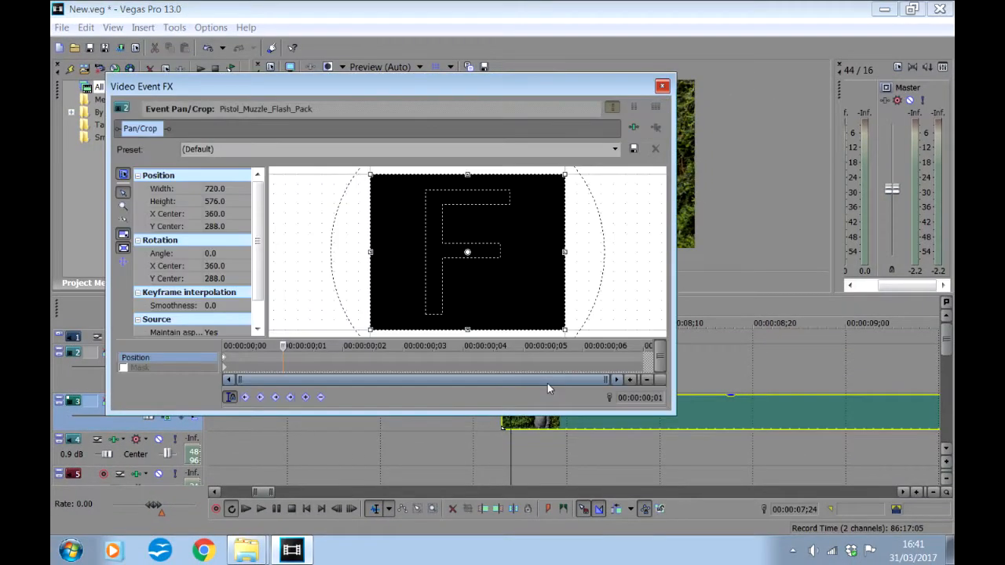
pyautogui.click(225, 361)
pyautogui.click(615, 149)
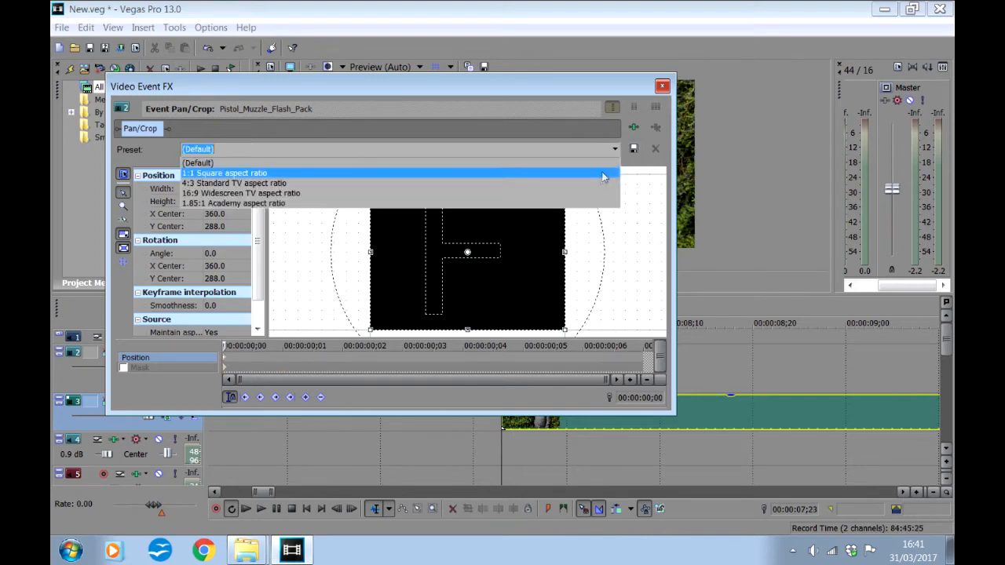
pyautogui.click(597, 194)
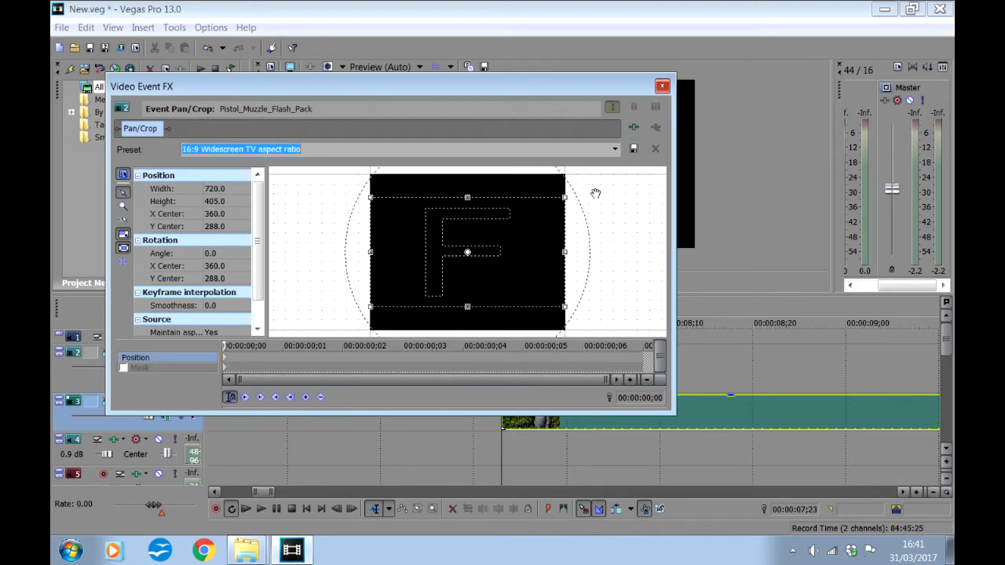
pyautogui.click(662, 87)
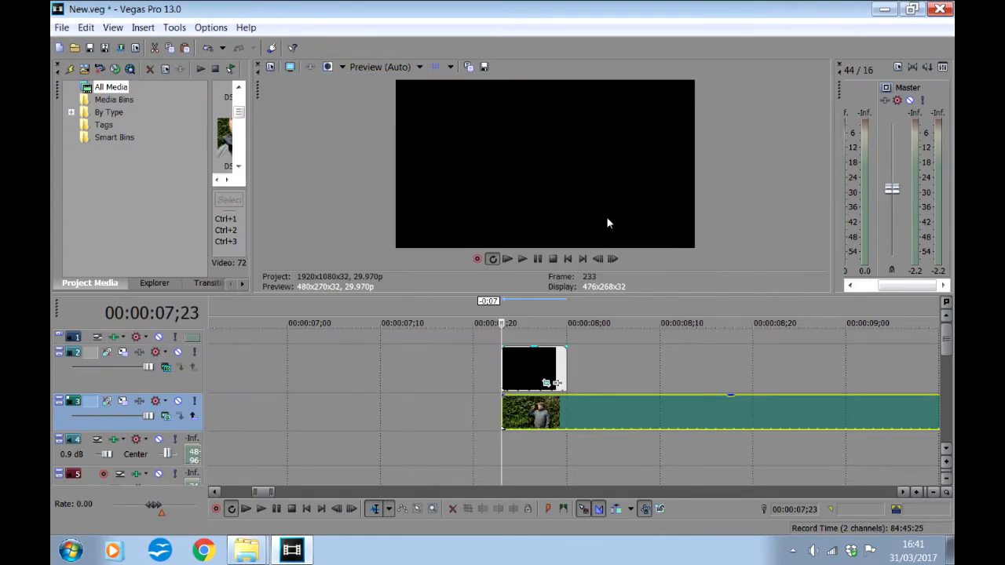
# Check the widescreen muzzle flash over the footage frame by frame up to the clip's end at 00:00:08;00.
pyautogui.click(352, 510)
pyautogui.click(352, 509)
pyautogui.click(352, 509)
pyautogui.click(352, 509)
pyautogui.click(352, 510)
pyautogui.click(352, 510)
pyautogui.click(352, 509)
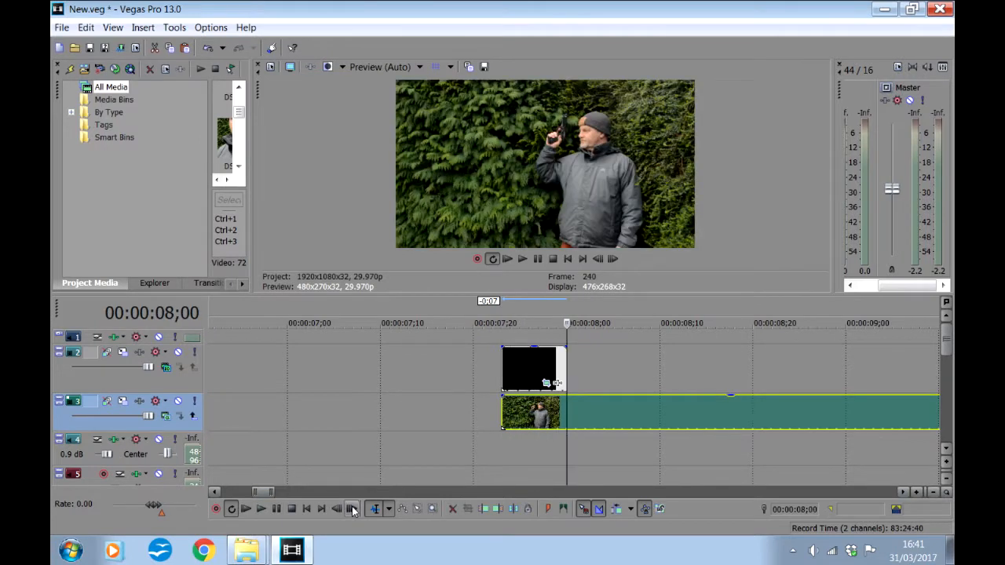
# Set the compositing mode of the muzzle flash track to Add, viewing the flash frame at 00:00:07;26.
pyautogui.click(532, 309)
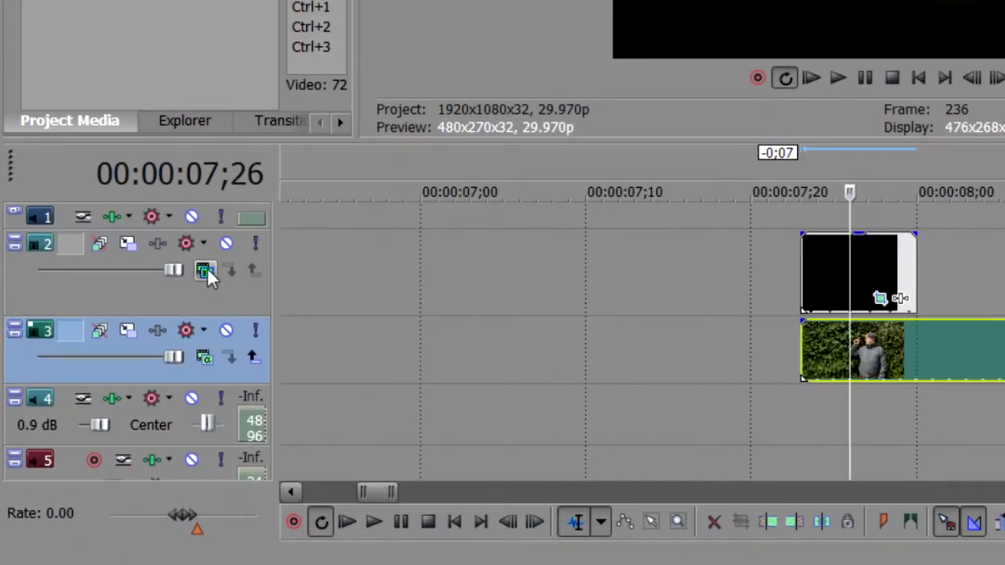
pyautogui.click(206, 270)
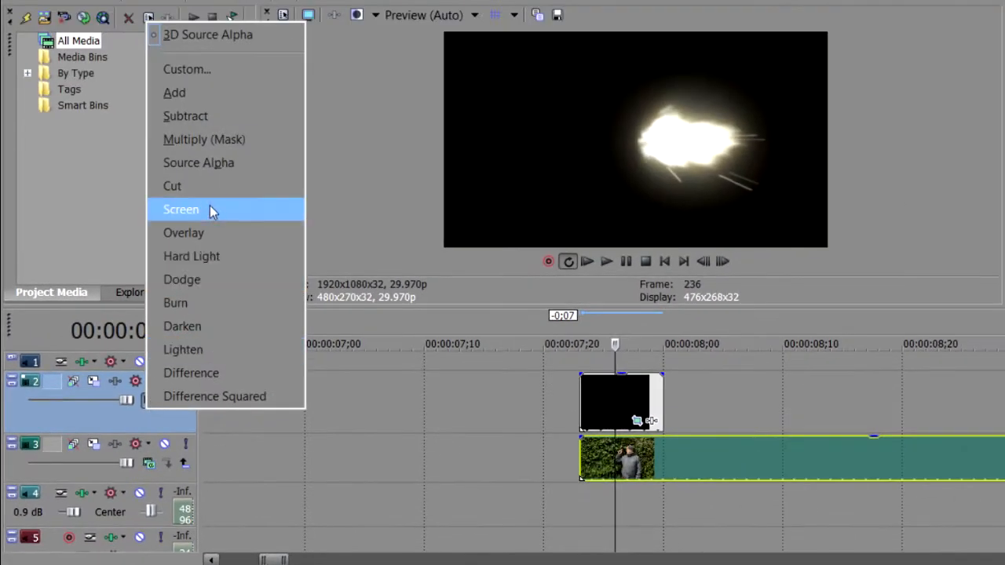
pyautogui.click(209, 96)
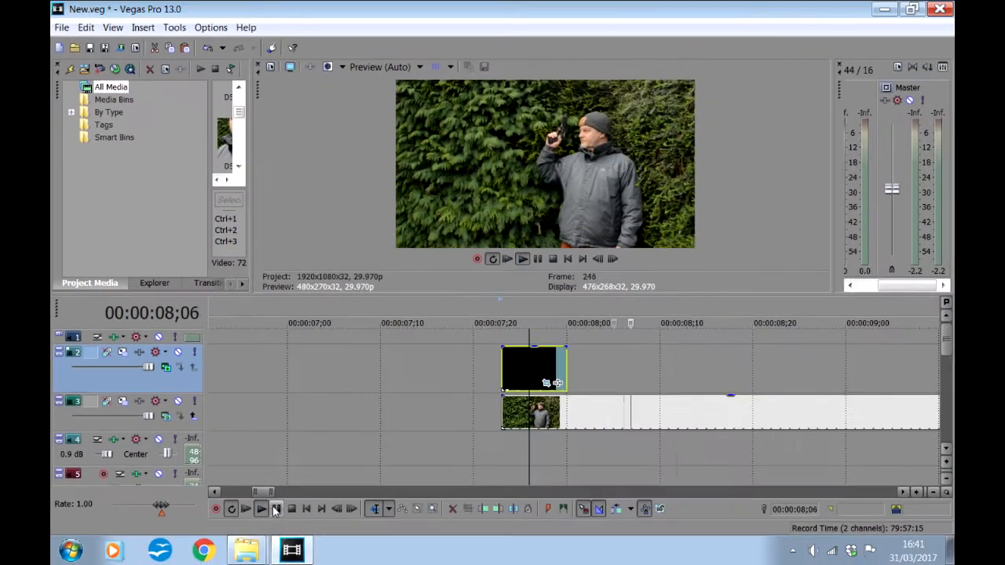
# Find the frame where the pistol points forward at 00:00:10;04 and move the muzzle flash clip there on track 2.
pyautogui.click(275, 509)
pyautogui.scroll(-2, 592, 376)
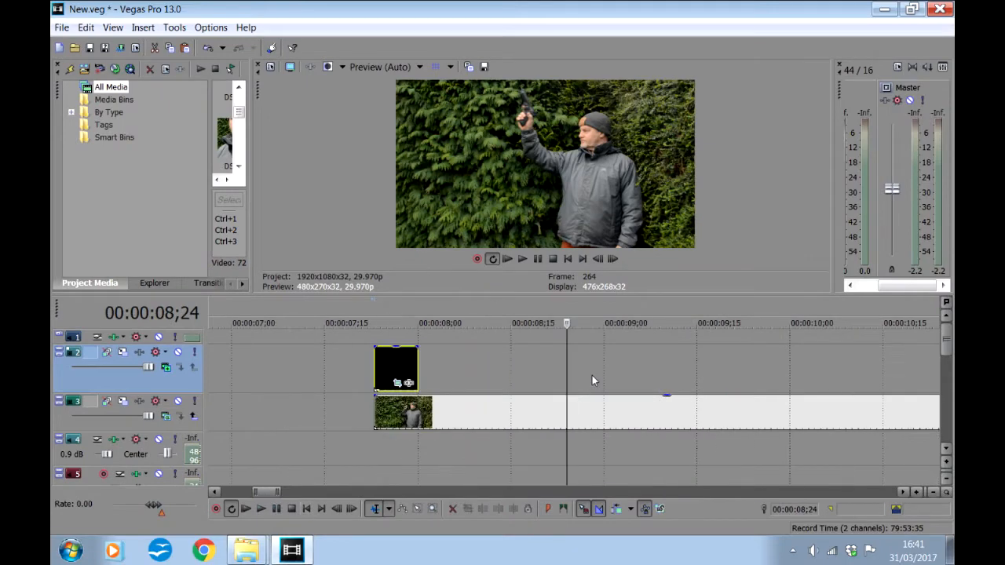
pyautogui.click(276, 509)
pyautogui.click(277, 508)
pyautogui.click(352, 509)
pyautogui.click(351, 509)
pyautogui.click(352, 509)
pyautogui.click(352, 508)
pyautogui.click(352, 509)
pyautogui.click(352, 508)
pyautogui.click(352, 509)
pyautogui.click(336, 509)
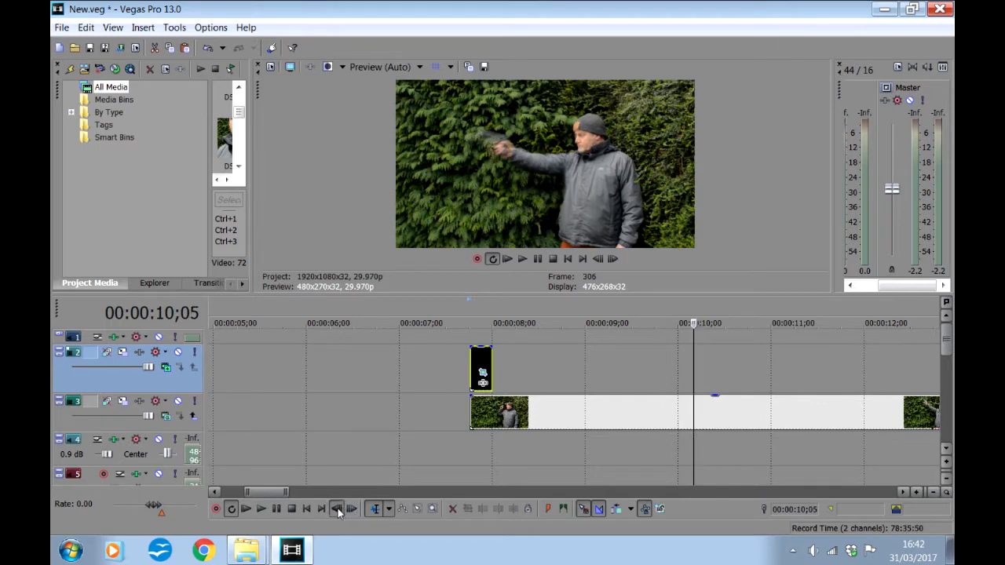
pyautogui.click(337, 509)
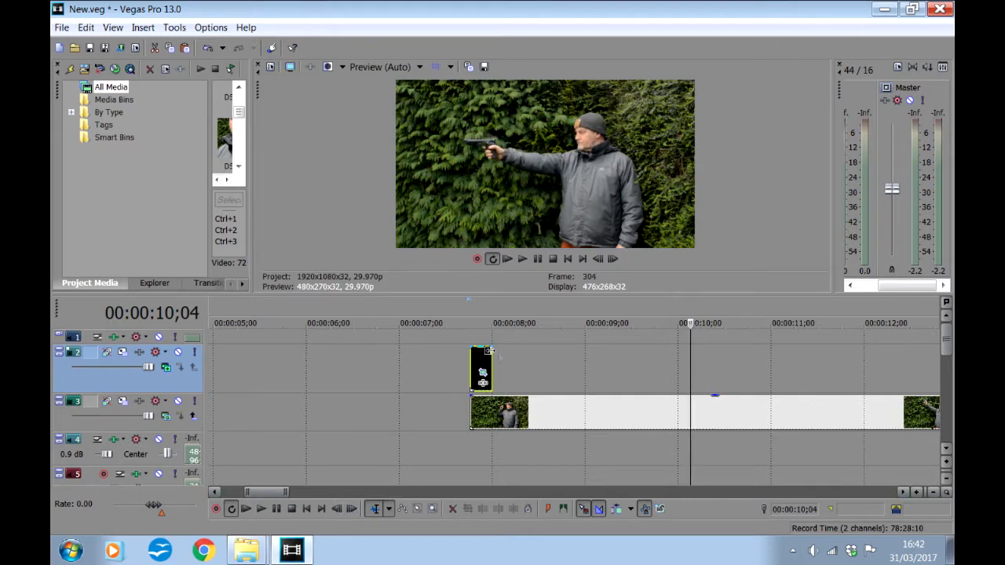
pyautogui.moveTo(486, 360); pyautogui.dragTo(689, 351)
pyautogui.scroll(10, 716, 342)
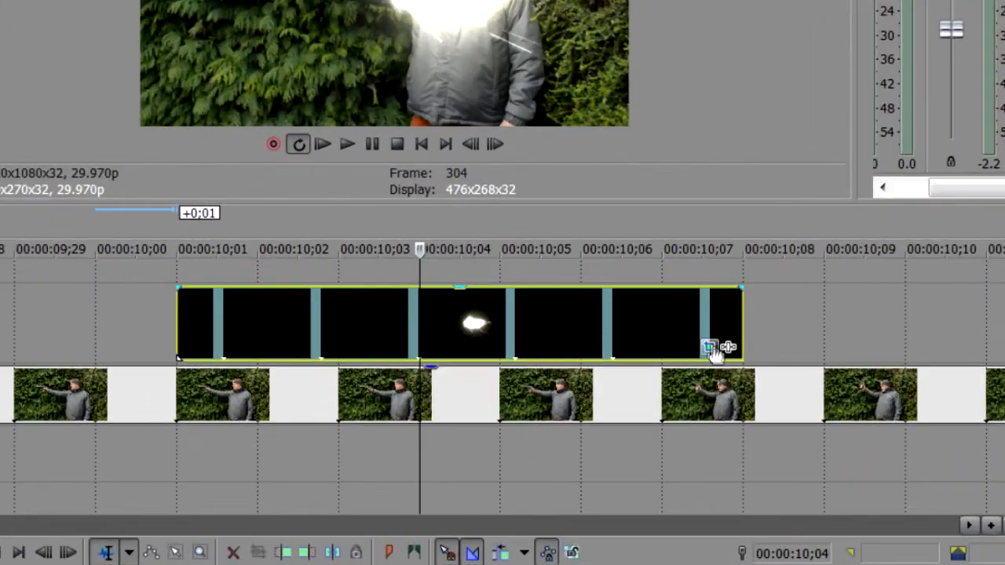
# Flip the muzzle flash horizontally in its Pan/Crop settings, keeping the preview in view beside the dialog.
pyautogui.click(711, 349)
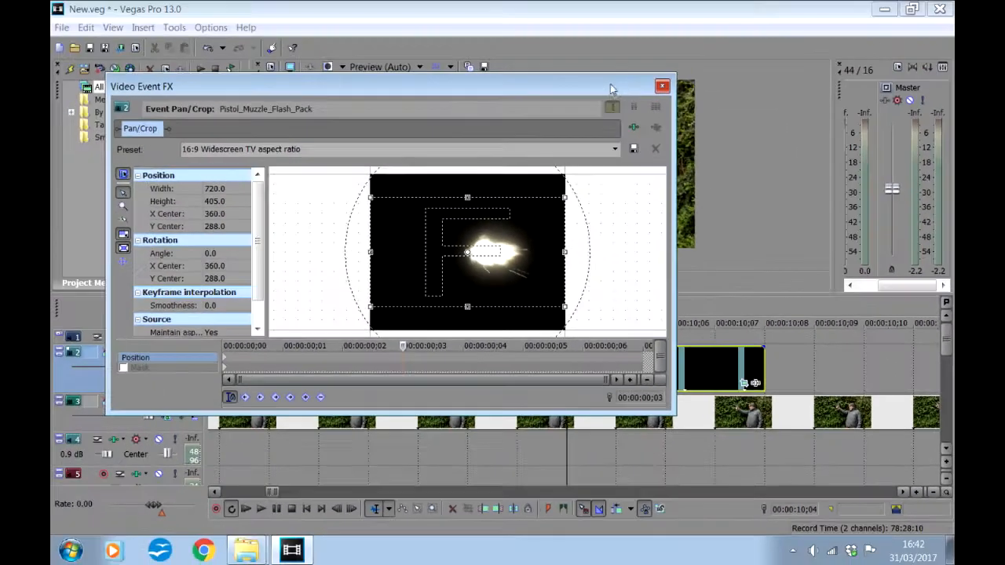
pyautogui.moveTo(613, 88); pyautogui.dragTo(467, 188)
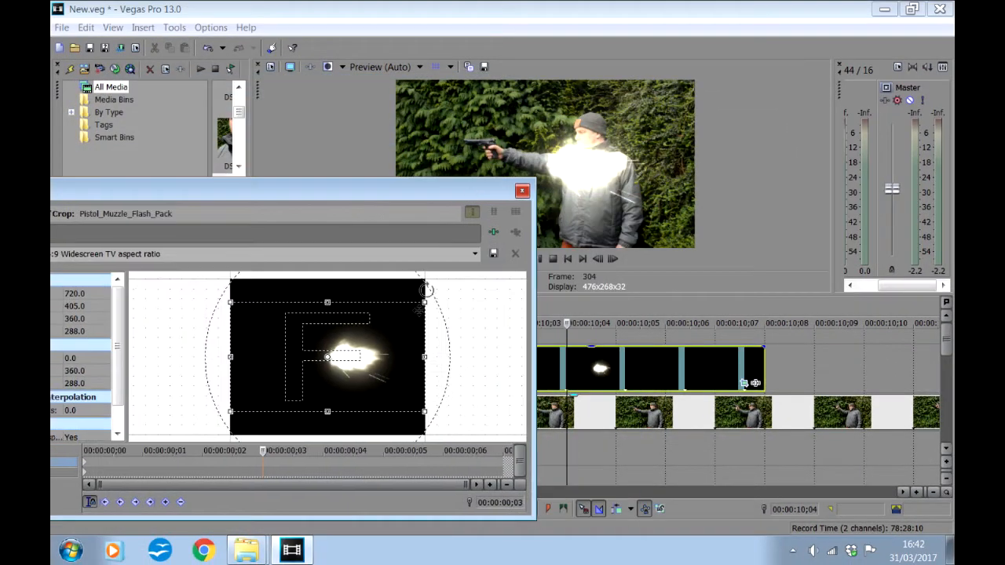
pyautogui.rightClick(399, 333)
pyautogui.click(428, 377)
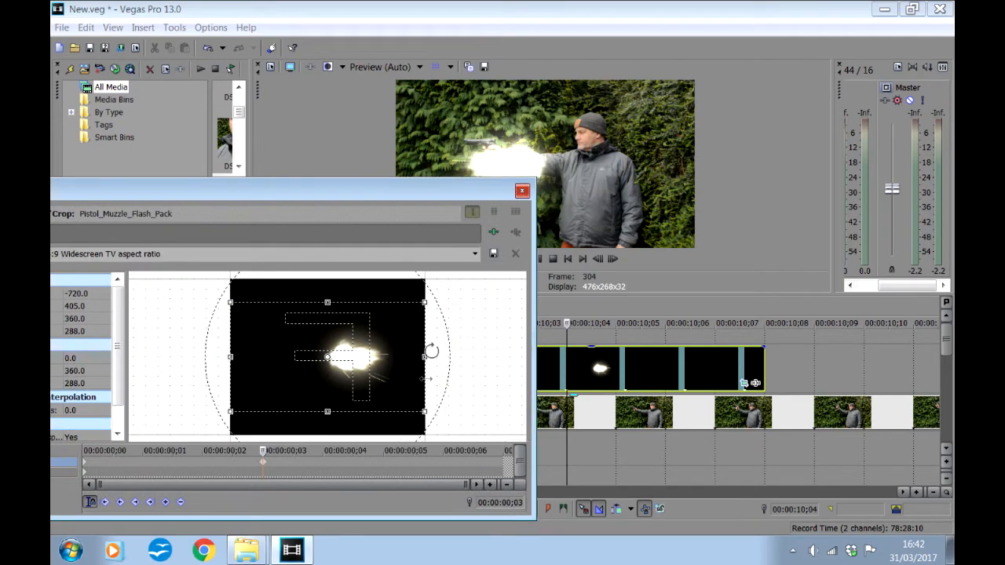
pyautogui.moveTo(500, 197); pyautogui.dragTo(481, 217)
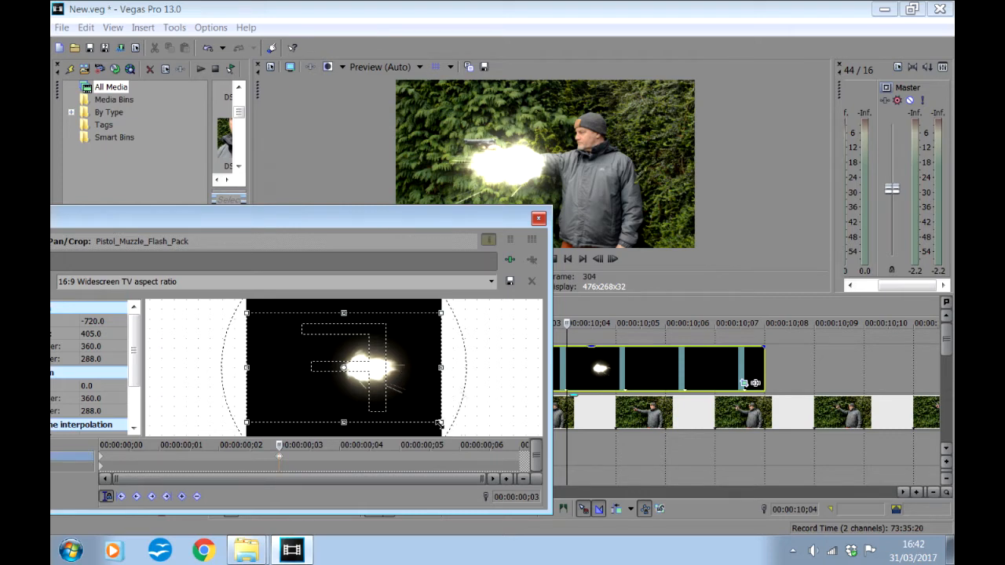
# Shrink and tilt the flash and place it at the pistol's muzzle, with a crop frame about 1,894 by 1,065 rotated about -0.6°.
pyautogui.moveTo(439, 422); pyautogui.dragTo(612, 539)
pyautogui.scroll(-6, 452, 366)
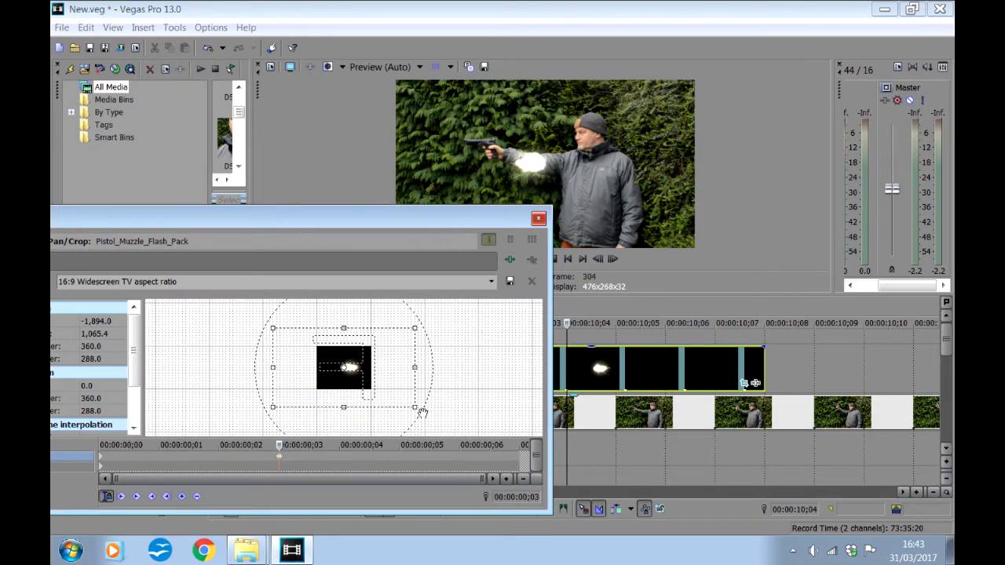
pyautogui.moveTo(421, 410); pyautogui.dragTo(446, 426)
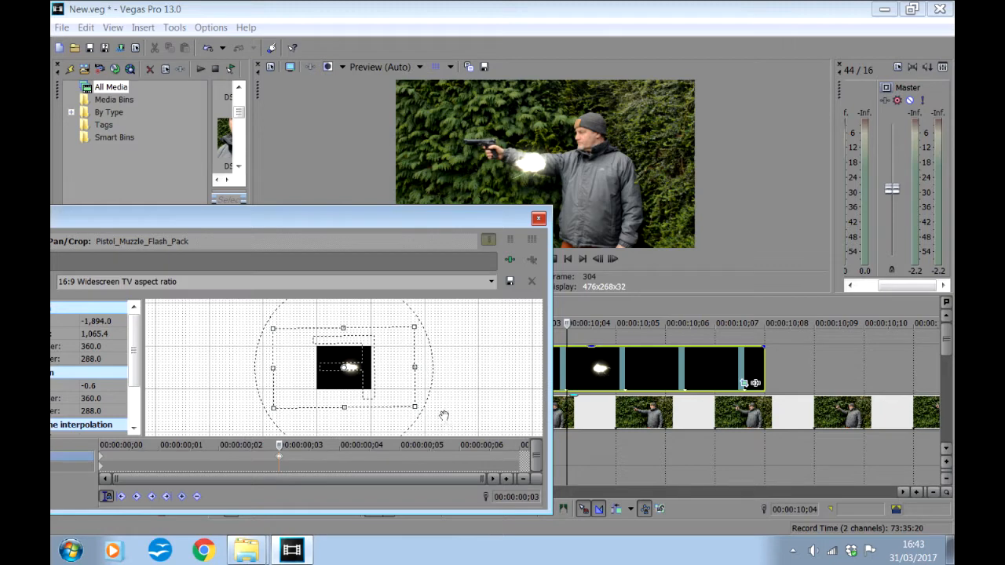
pyautogui.moveTo(394, 378); pyautogui.dragTo(354, 391)
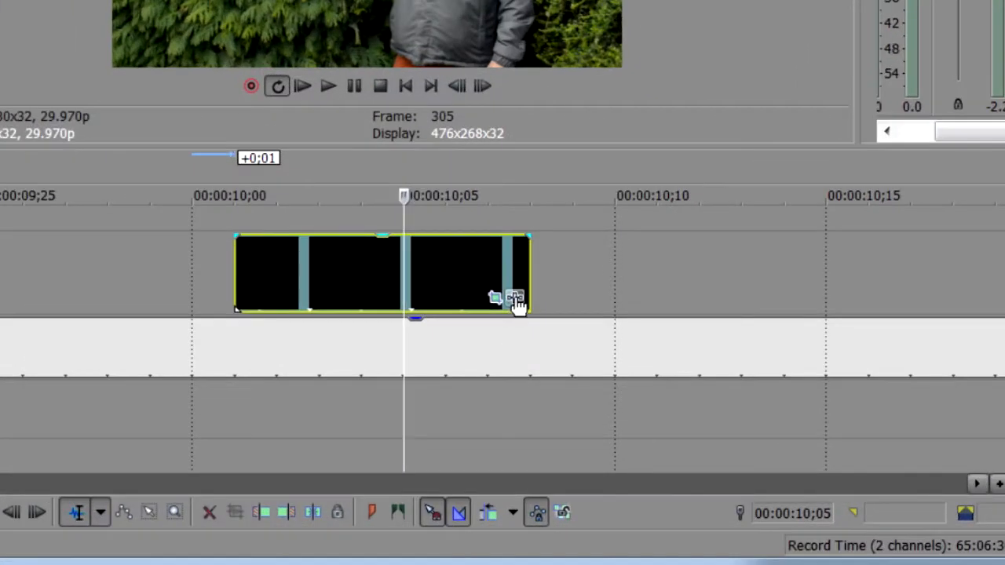
# Add the Sony Brightness and Contrast effect to the pistol muzzle flash clip and lower its brightness slightly.
pyautogui.click(515, 300)
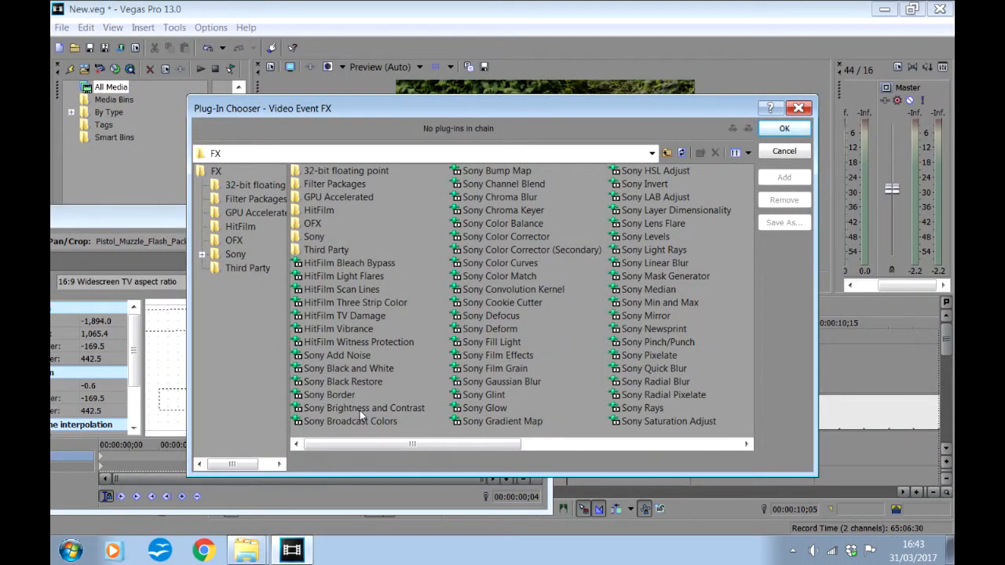
pyautogui.doubleClick(359, 411)
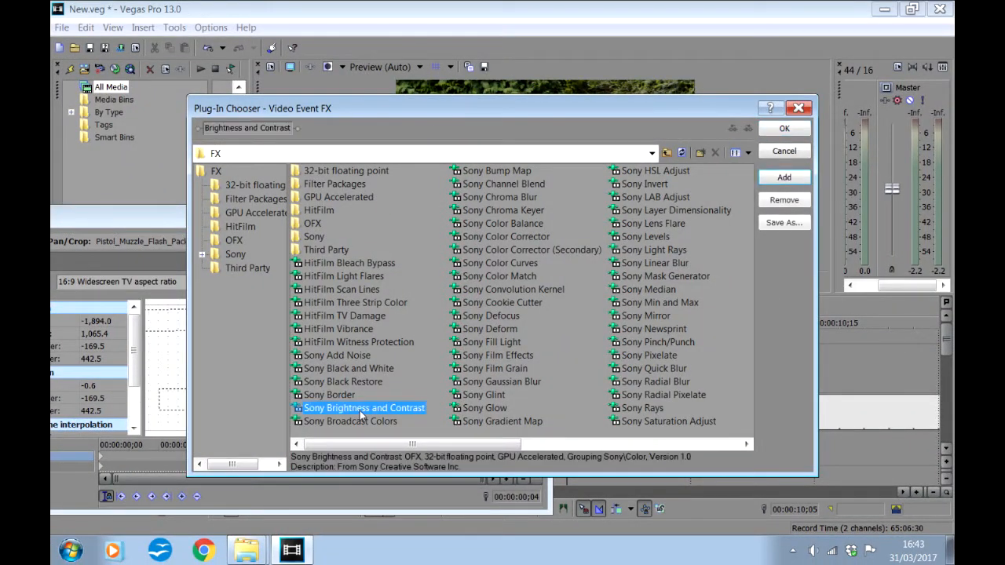
pyautogui.click(783, 128)
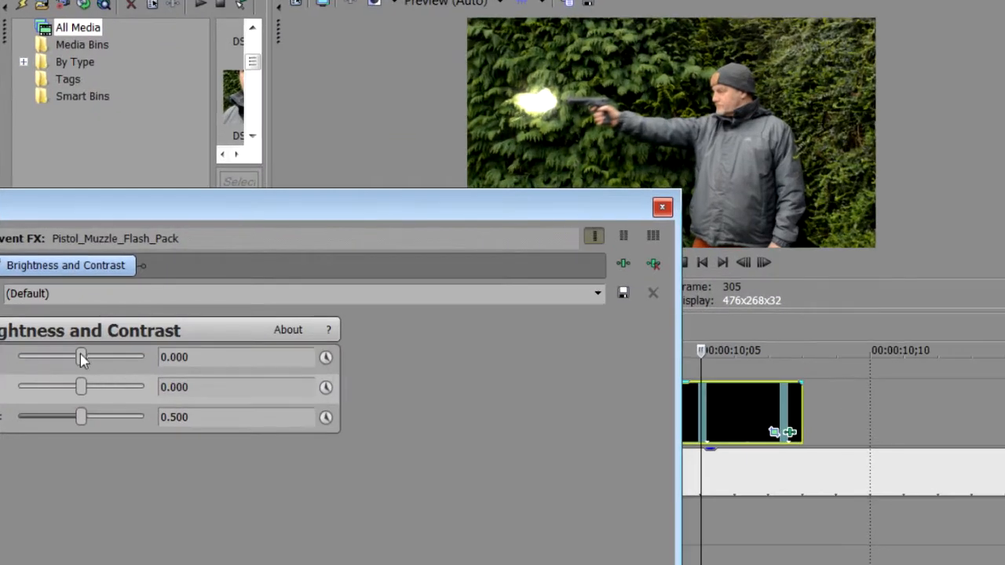
pyautogui.moveTo(83, 359)
pyautogui.mouseDown()
pyautogui.moveTo(95, 359)
pyautogui.moveTo(79, 357)
pyautogui.mouseUp()
pyautogui.click(662, 206)
# Align the gunshot sound on track 4 with the pistol's muzzle flash around 00:00:10;04 and play back the result.
pyautogui.click(567, 330)
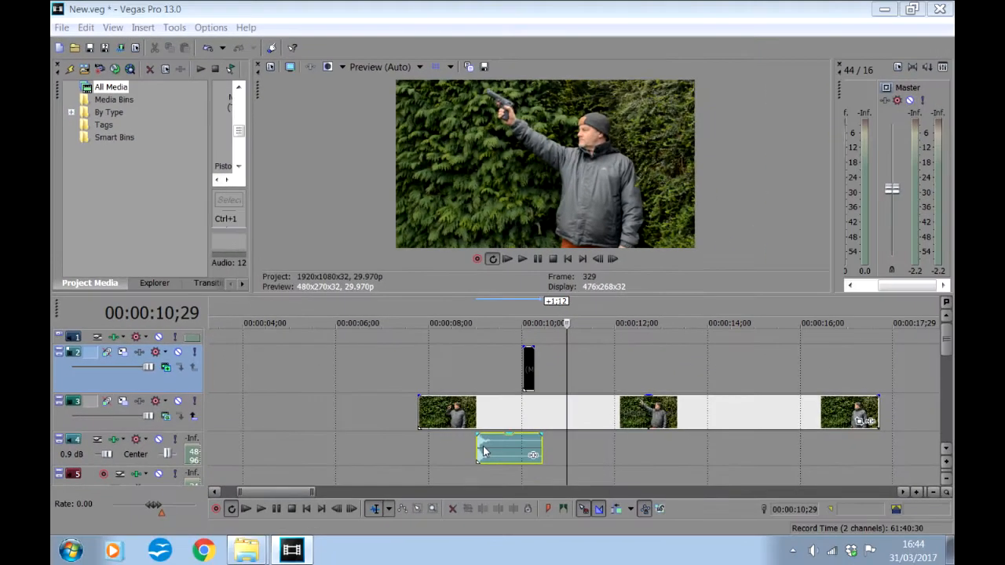
pyautogui.press('space')
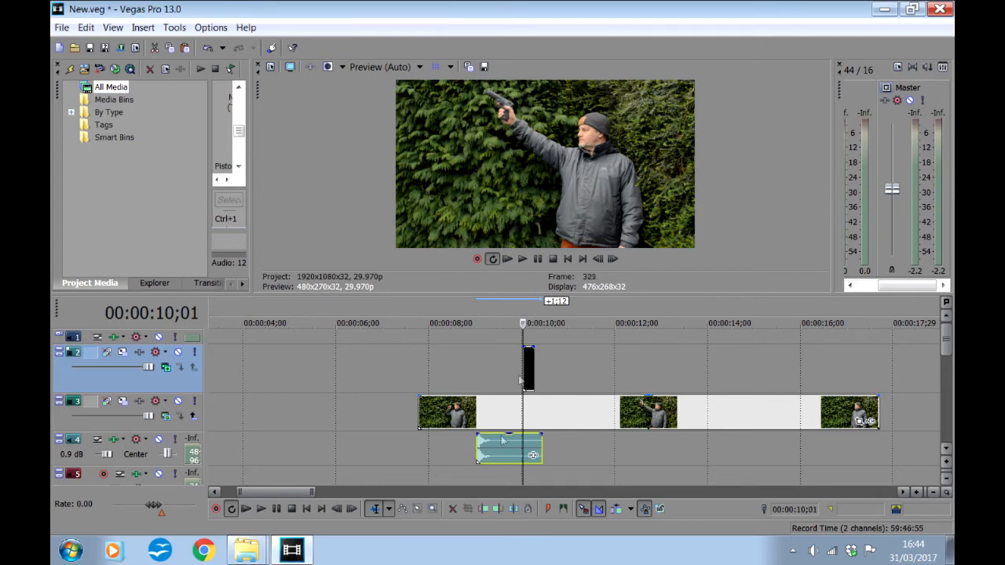
pyautogui.scroll(4, 551, 406)
pyautogui.scroll(4, 550, 406)
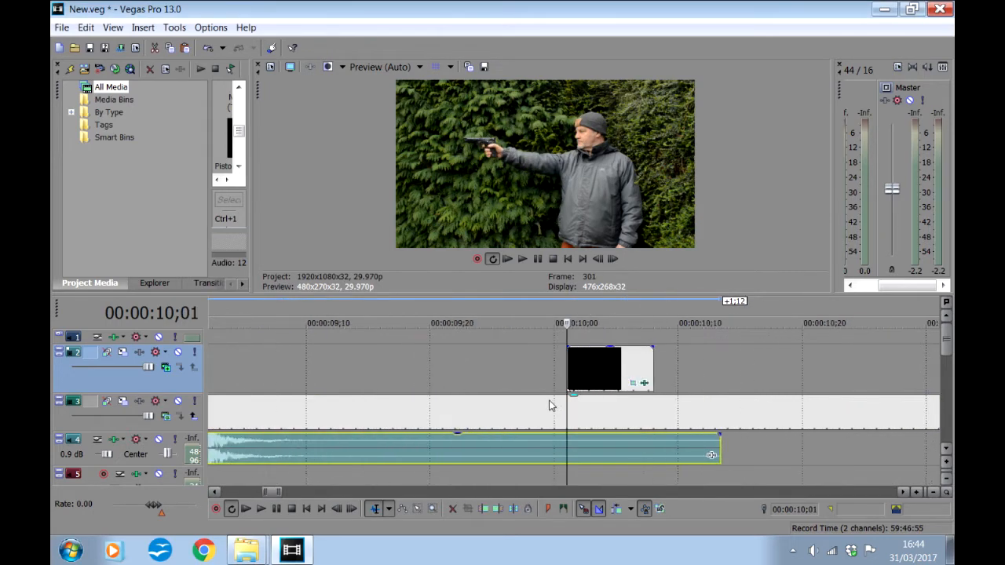
pyautogui.moveTo(400, 461); pyautogui.dragTo(568, 462)
pyautogui.click(613, 259)
pyautogui.click(613, 259)
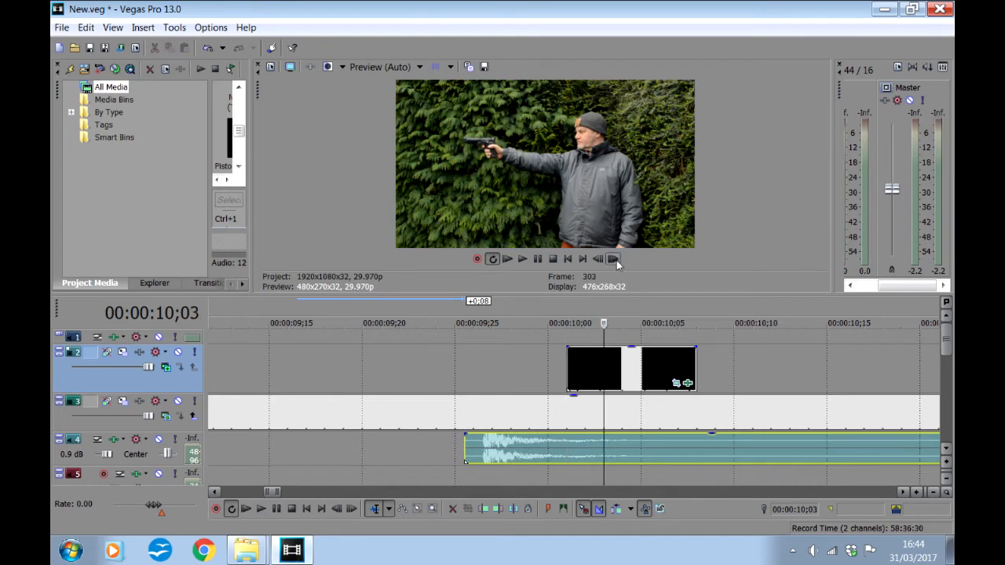
pyautogui.click(614, 260)
pyautogui.moveTo(547, 458); pyautogui.dragTo(683, 458)
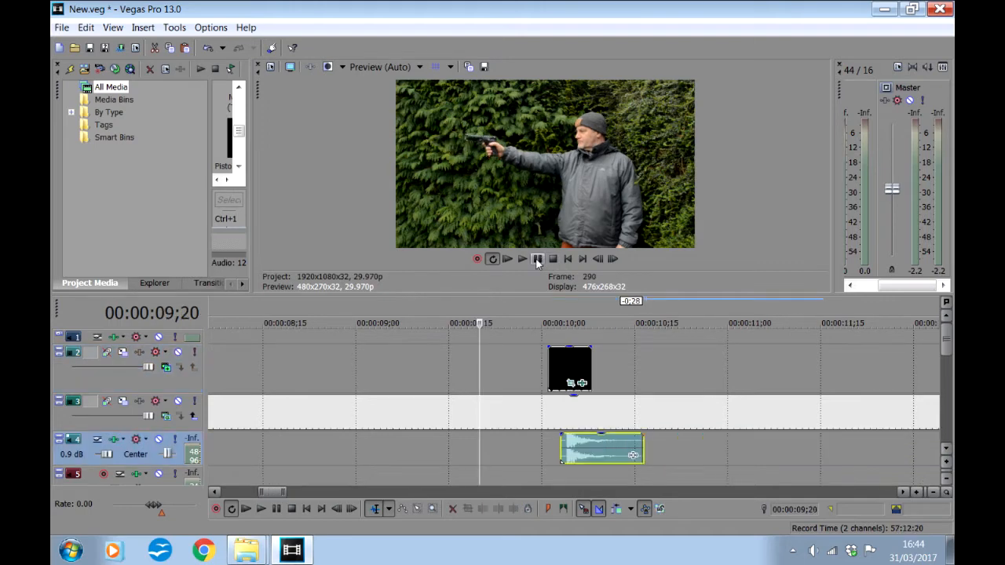
pyautogui.click(538, 259)
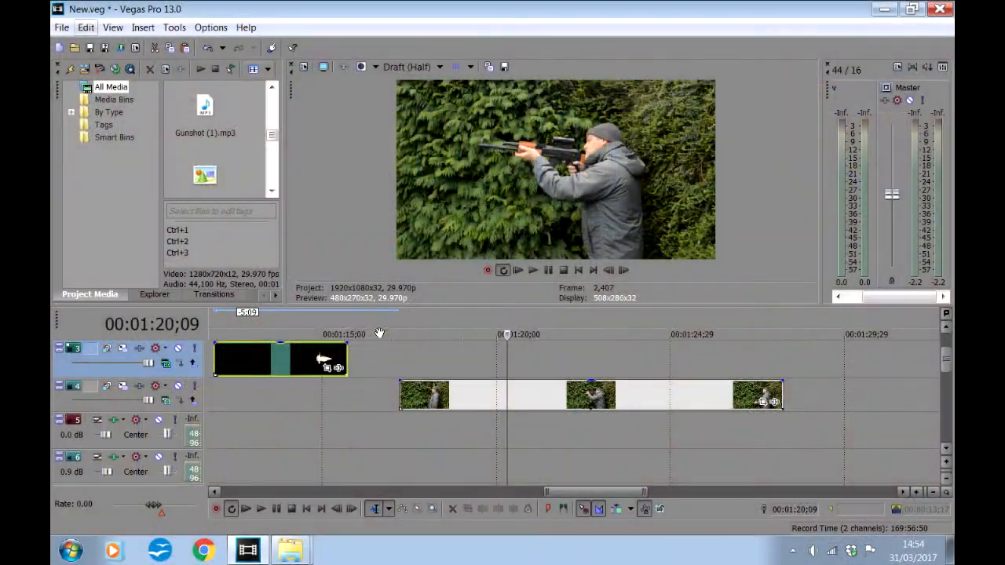
# Place the assault rifle flash clip over the start of the rifle footage and set its track's compositing mode to Add.
pyautogui.moveTo(320, 358); pyautogui.dragTo(509, 358)
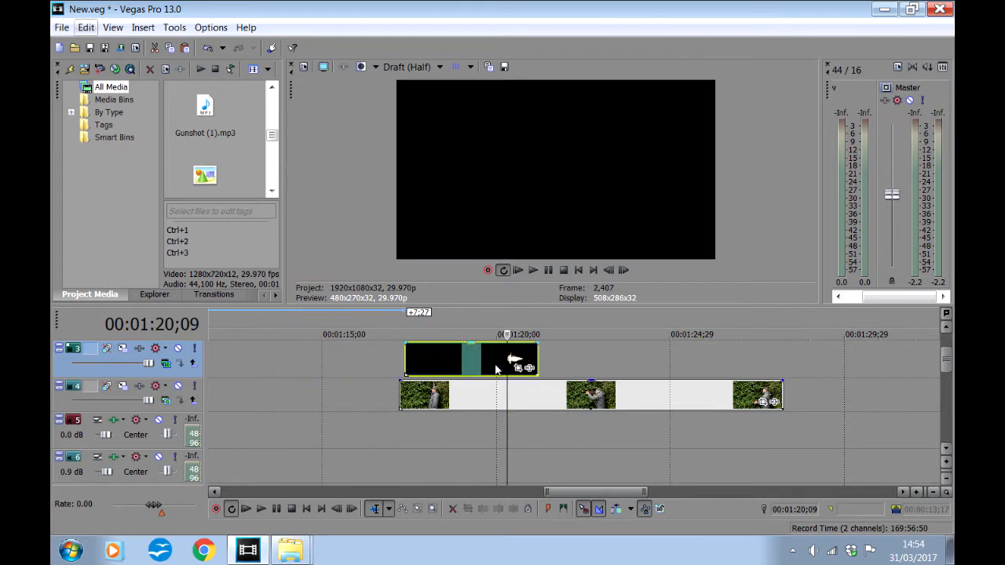
pyautogui.moveTo(435, 363); pyautogui.dragTo(429, 363)
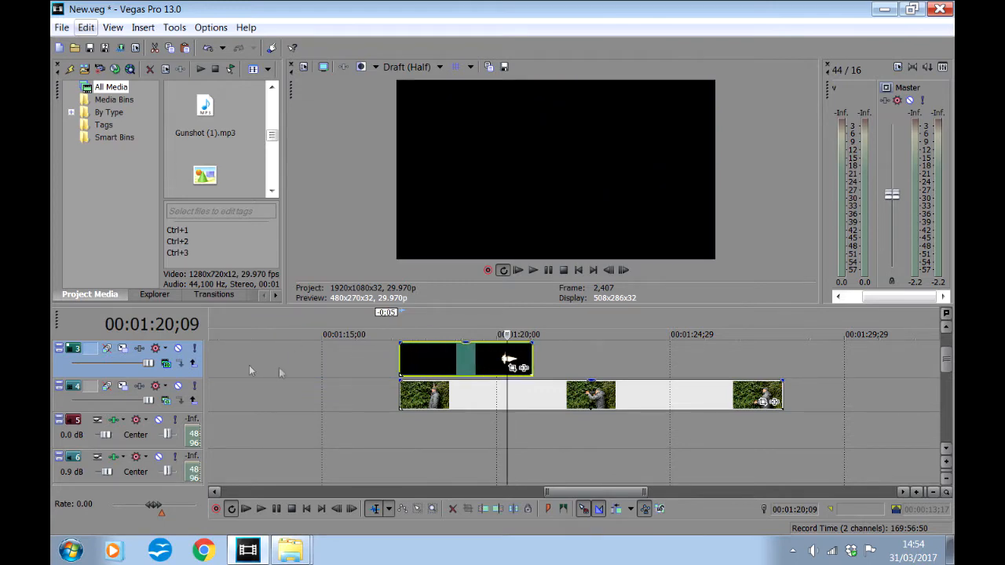
pyautogui.click(166, 364)
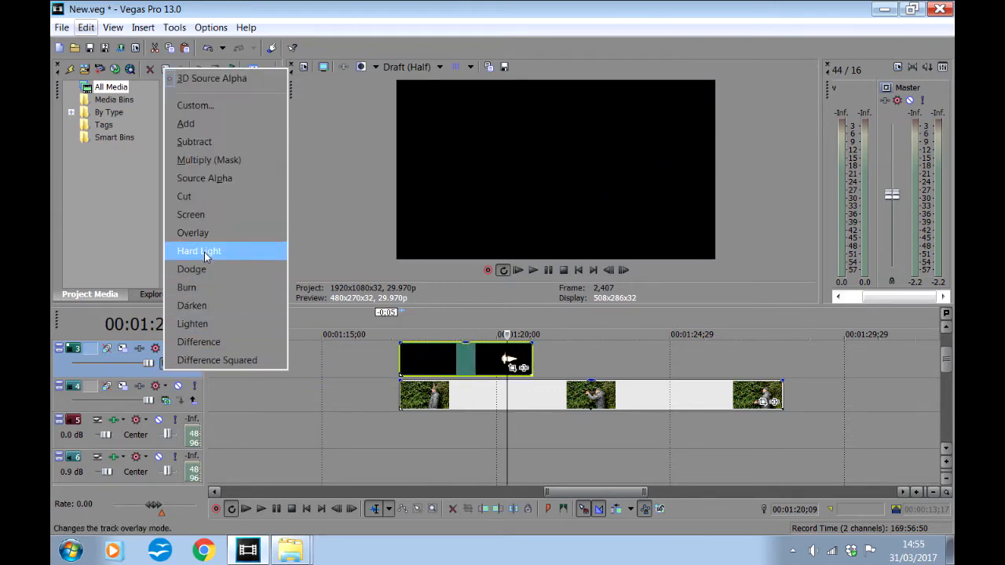
pyautogui.click(220, 125)
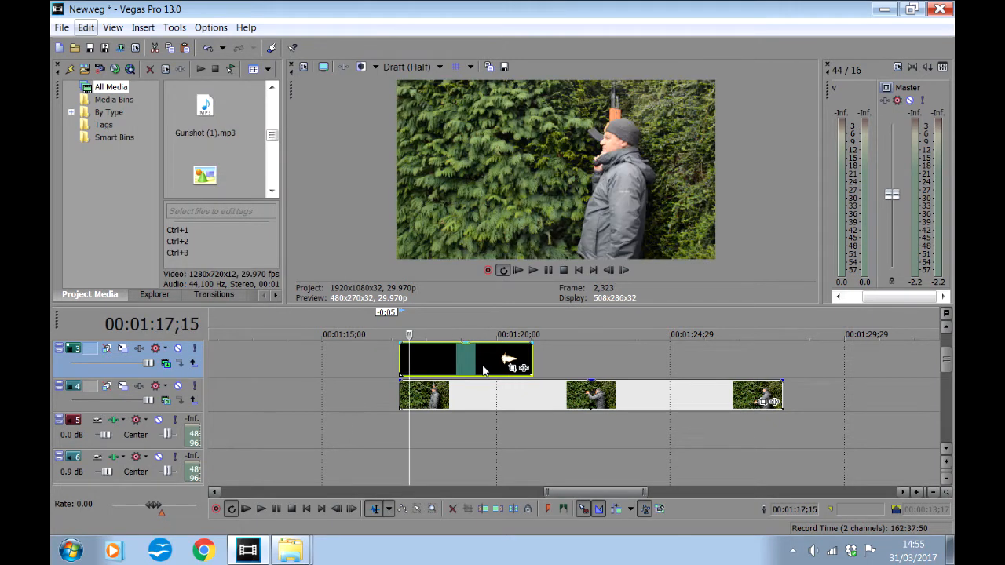
# Move the rifle flash clip ahead of the footage and apply Brightness and Contrast with brightness -0.061 and contrast -0.020.
pyautogui.moveTo(484, 365); pyautogui.dragTo(371, 362)
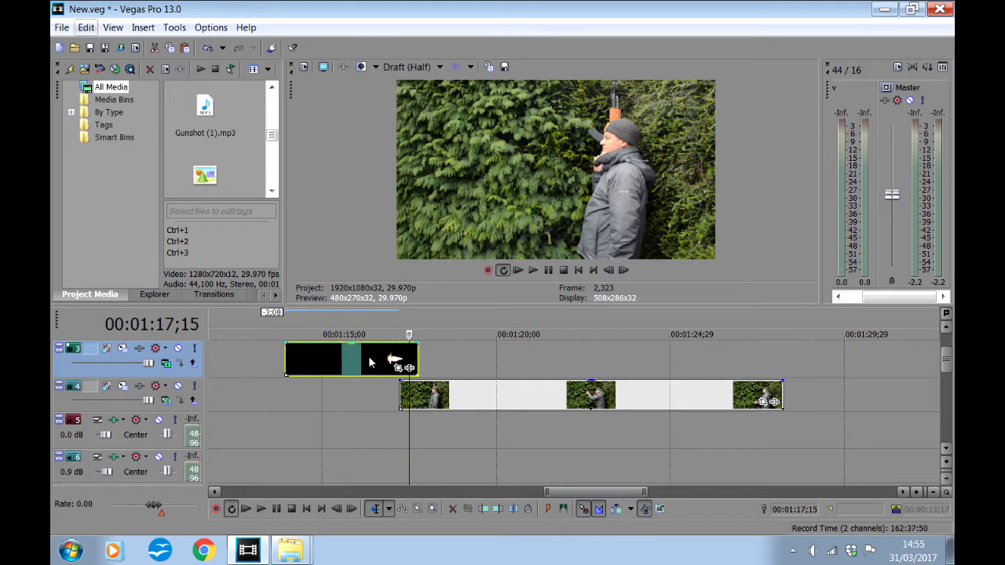
pyautogui.click(409, 368)
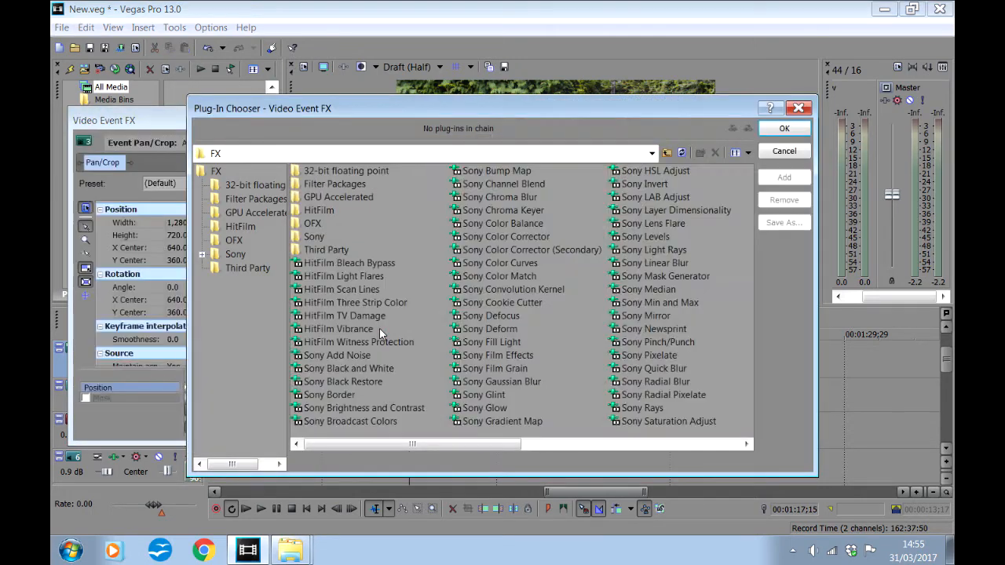
pyautogui.doubleClick(366, 409)
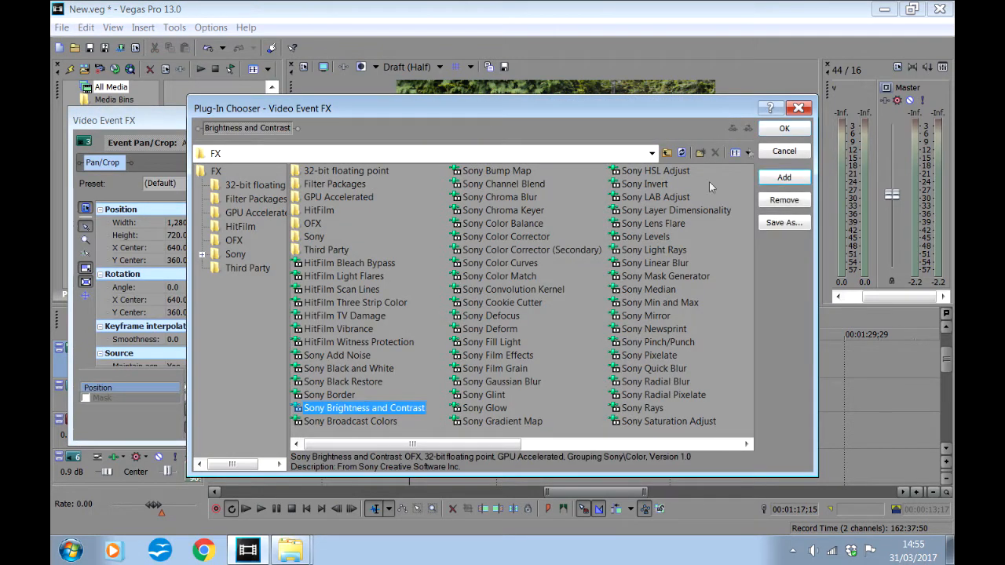
pyautogui.click(782, 129)
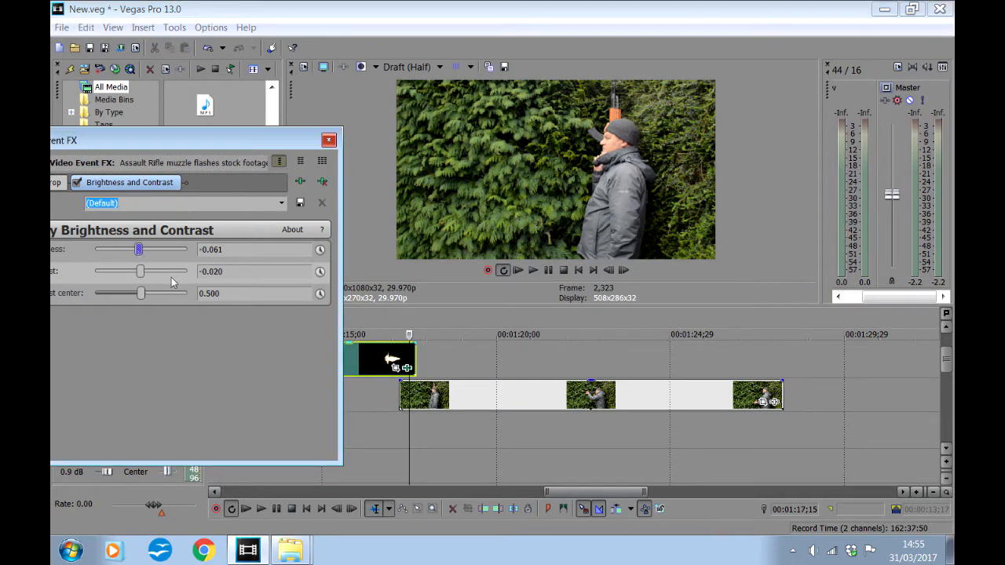
pyautogui.moveTo(371, 371); pyautogui.dragTo(385, 367)
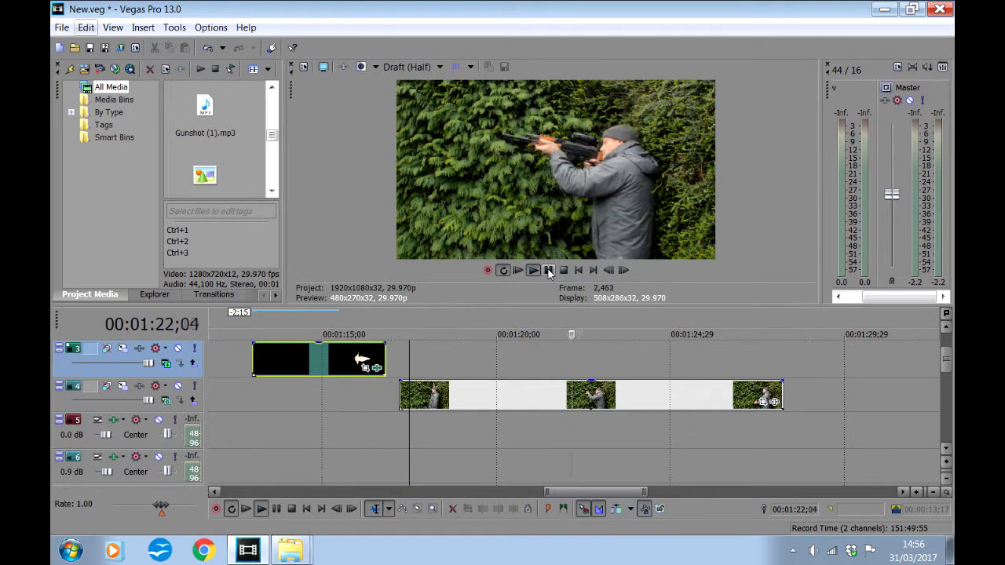
# Mark the firing section from 00:01:20;23 to 00:01:22;13 and step through it to the shot frame at 00:01:21;11.
pyautogui.click(549, 271)
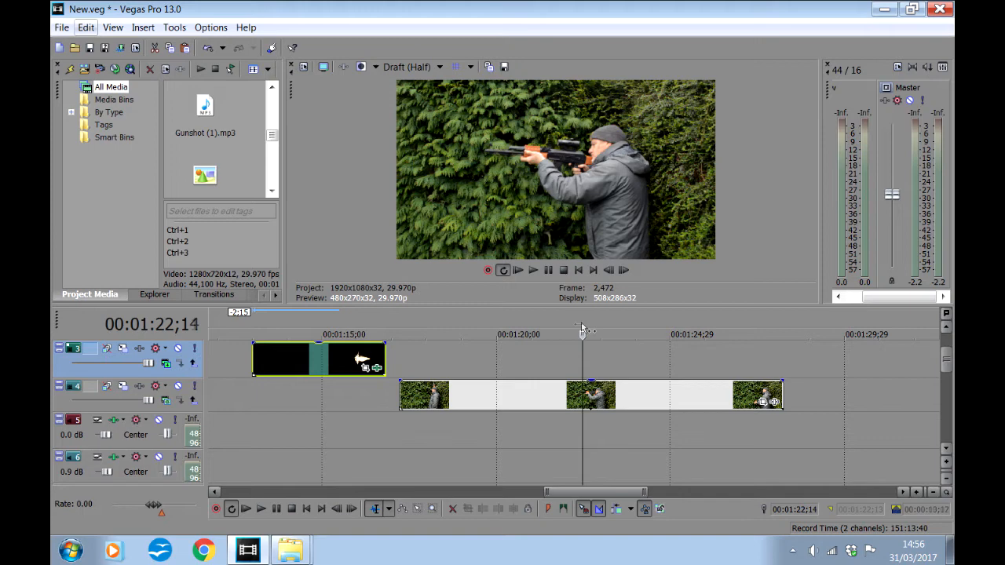
pyautogui.moveTo(582, 329); pyautogui.dragTo(524, 334)
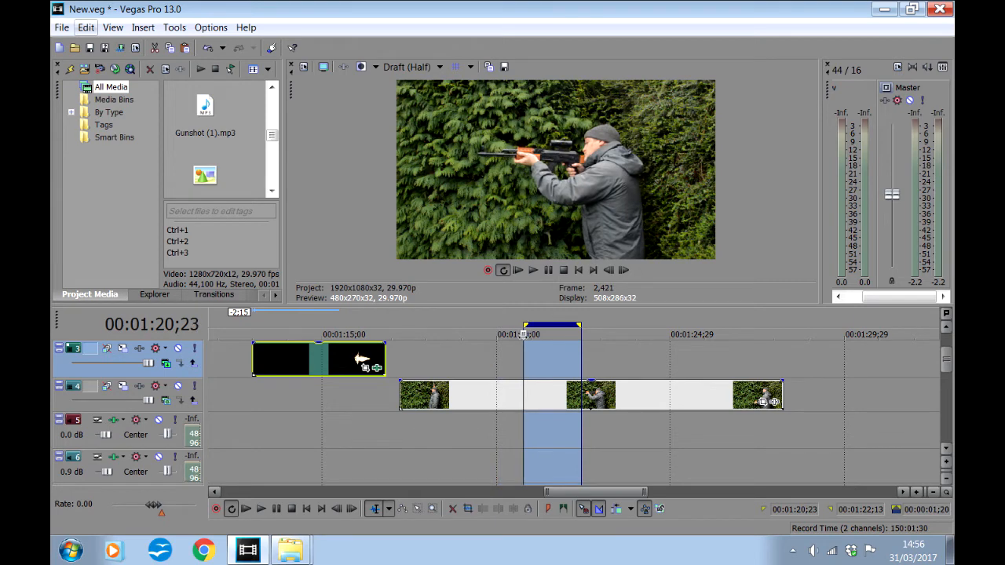
pyautogui.click(352, 510)
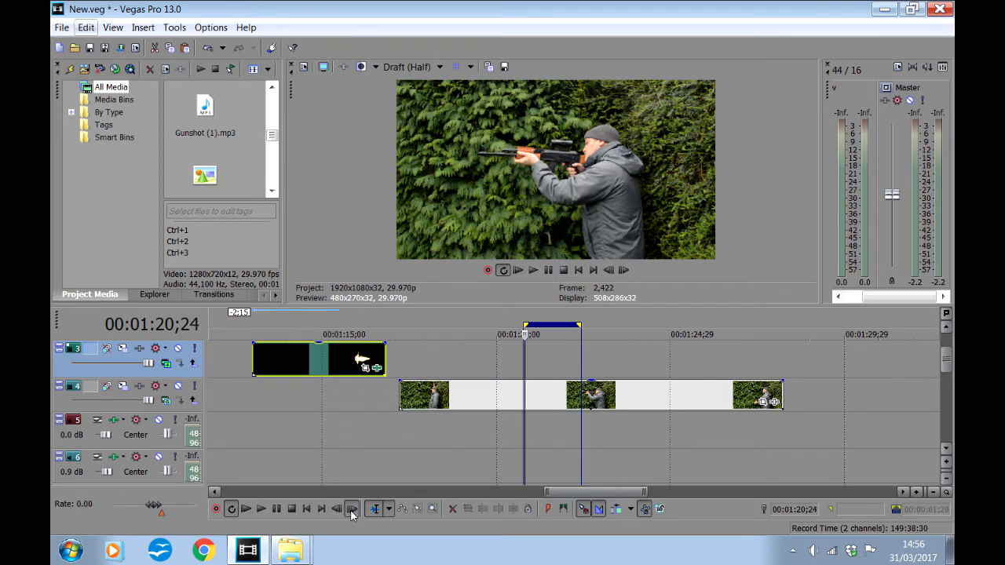
pyautogui.click(351, 511)
pyautogui.click(351, 511)
pyautogui.click(352, 512)
pyautogui.click(351, 511)
pyautogui.click(351, 511)
pyautogui.click(352, 511)
pyautogui.click(351, 511)
pyautogui.click(352, 511)
pyautogui.click(351, 511)
pyautogui.click(352, 511)
pyautogui.click(352, 511)
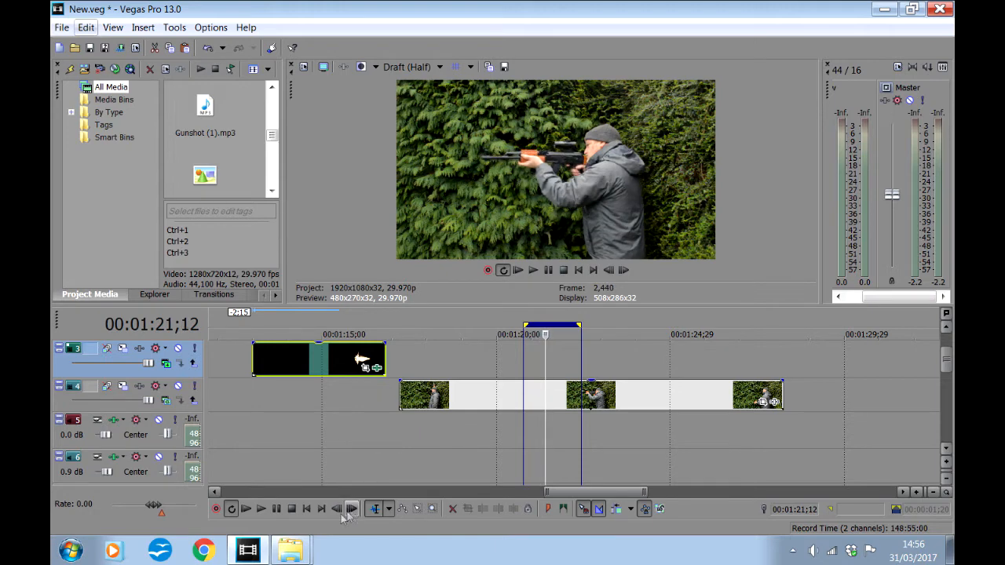
pyautogui.click(336, 511)
pyautogui.click(336, 511)
pyautogui.click(336, 511)
pyautogui.click(351, 511)
pyautogui.click(351, 511)
# Move the rifle flash clip on track 3 so that its first flash falls on 00:01:21;11.
pyautogui.moveTo(296, 369); pyautogui.dragTo(584, 424)
pyautogui.moveTo(682, 361); pyautogui.dragTo(621, 369)
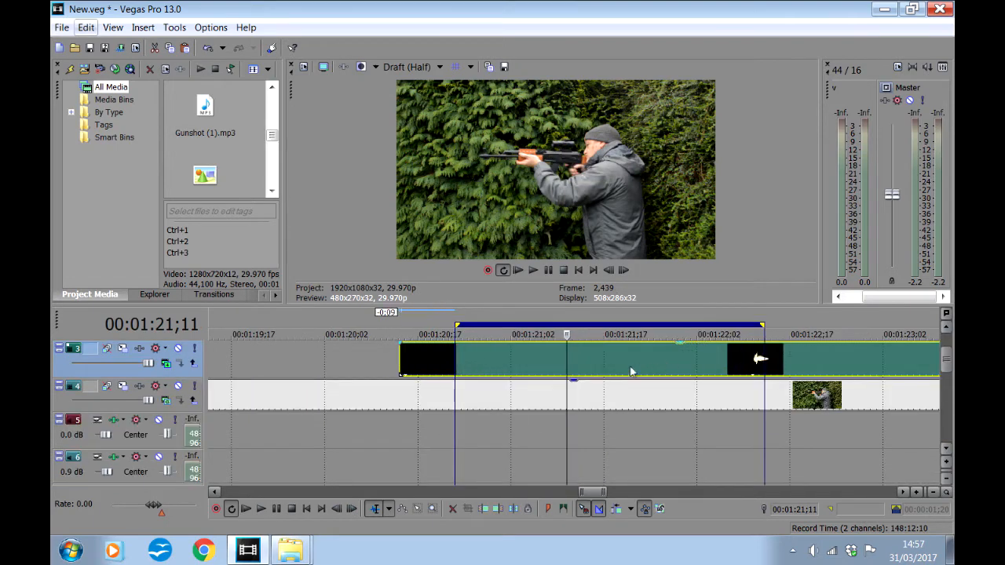
pyautogui.scroll(1, 624, 370)
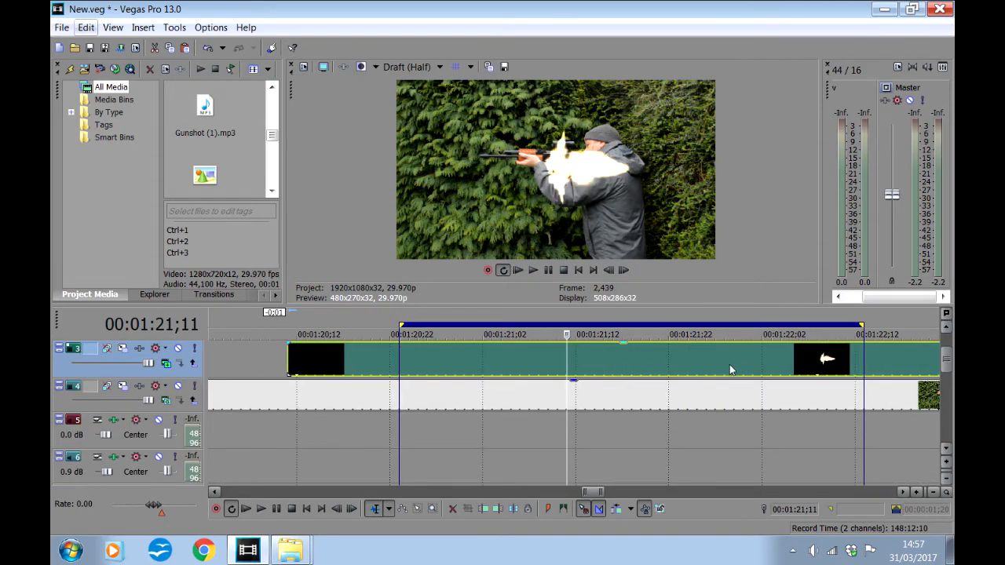
pyautogui.scroll(-2, 723, 376)
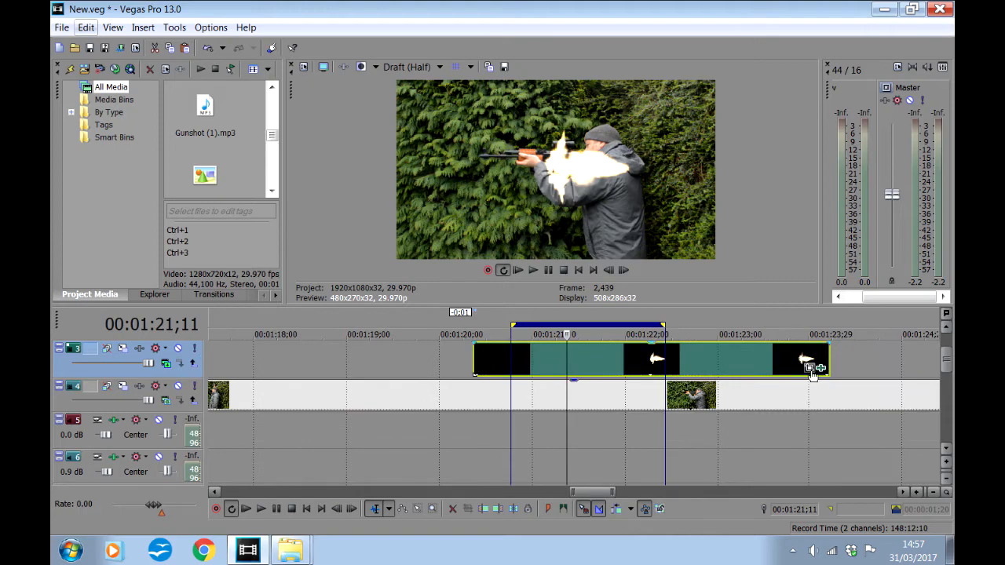
# Apply the 16:9 Widescreen TV aspect ratio preset to the rifle flash's Pan/Crop and flip it horizontally.
pyautogui.click(820, 368)
pyautogui.moveTo(287, 134); pyautogui.dragTo(372, 99)
pyautogui.moveTo(114, 425); pyautogui.dragTo(50, 428)
pyautogui.moveTo(368, 102); pyautogui.dragTo(390, 92)
pyautogui.click(405, 154)
pyautogui.click(337, 188)
pyautogui.rightClick(340, 282)
pyautogui.click(357, 330)
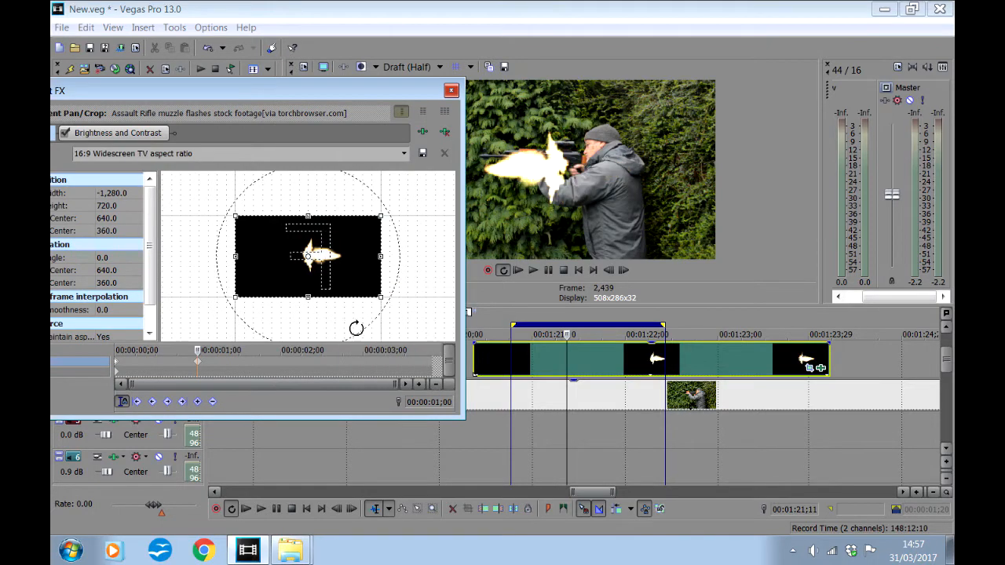
# Shrink the rifle flash by enlarging its crop frame and place it at the rifle's muzzle at 00:01:21;11.
pyautogui.moveTo(461, 79); pyautogui.dragTo(378, 76)
pyautogui.moveTo(290, 293); pyautogui.dragTo(397, 383)
pyautogui.moveTo(358, 328); pyautogui.dragTo(127, 317)
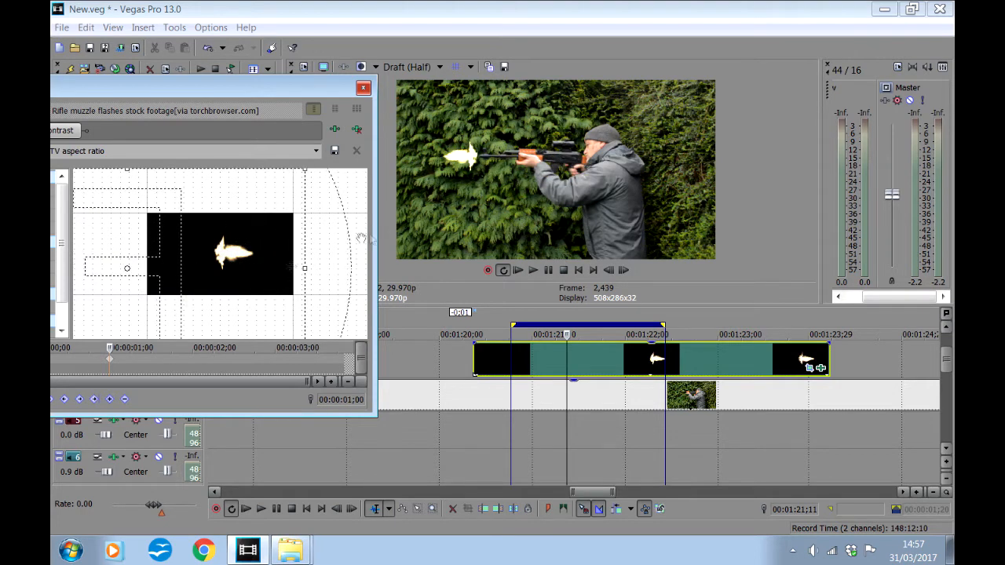
pyautogui.scroll(3, 241, 296)
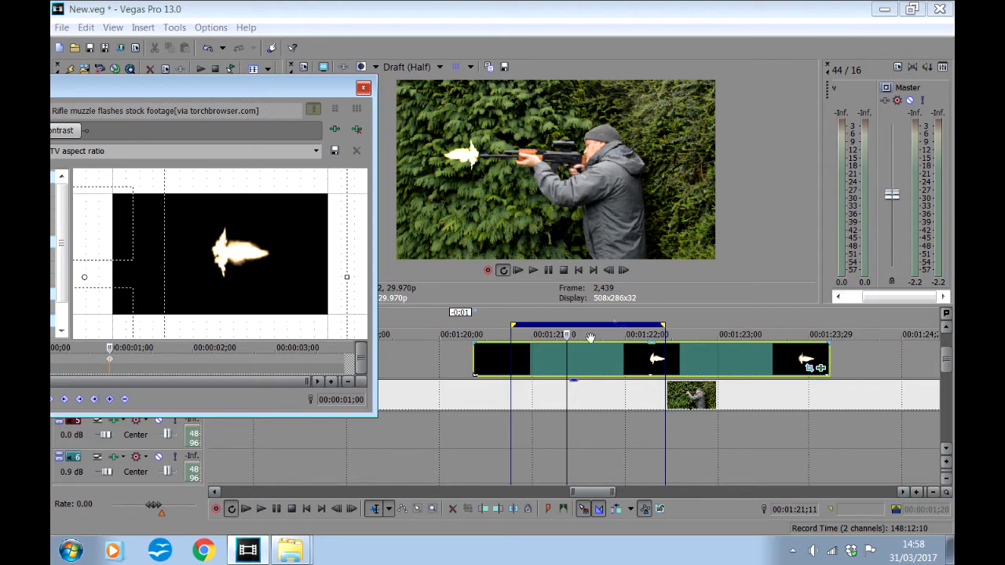
# Reposition the flash at 00:01:21;12 and 00:01:21;13 so that it follows the rifle's muzzle.
pyautogui.click(625, 271)
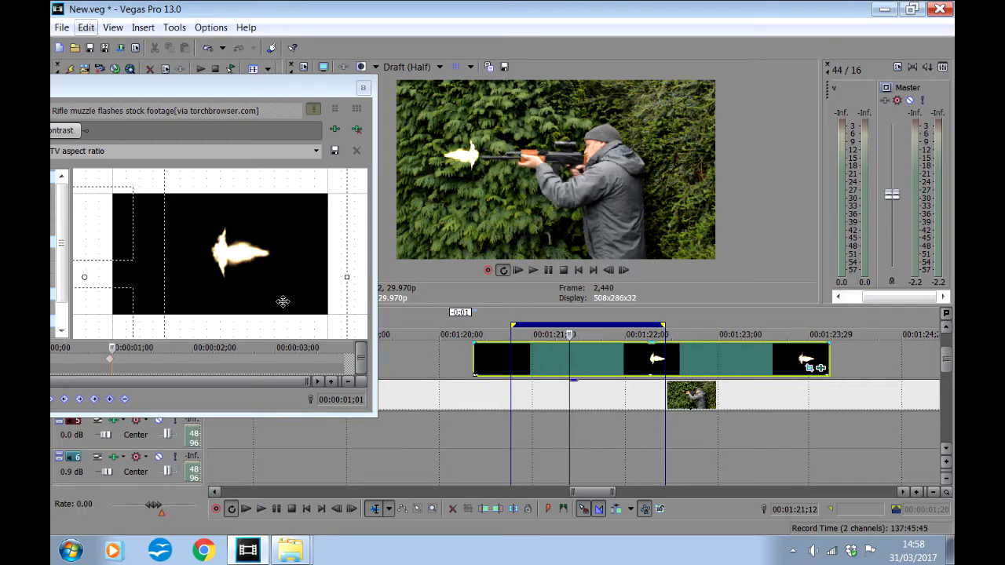
pyautogui.moveTo(280, 287); pyautogui.dragTo(277, 281)
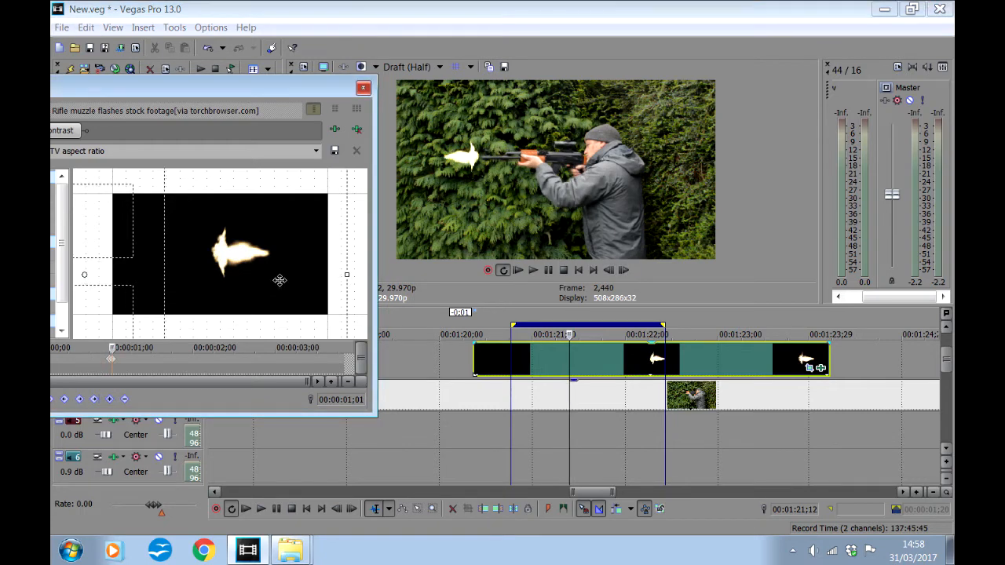
pyautogui.click(624, 270)
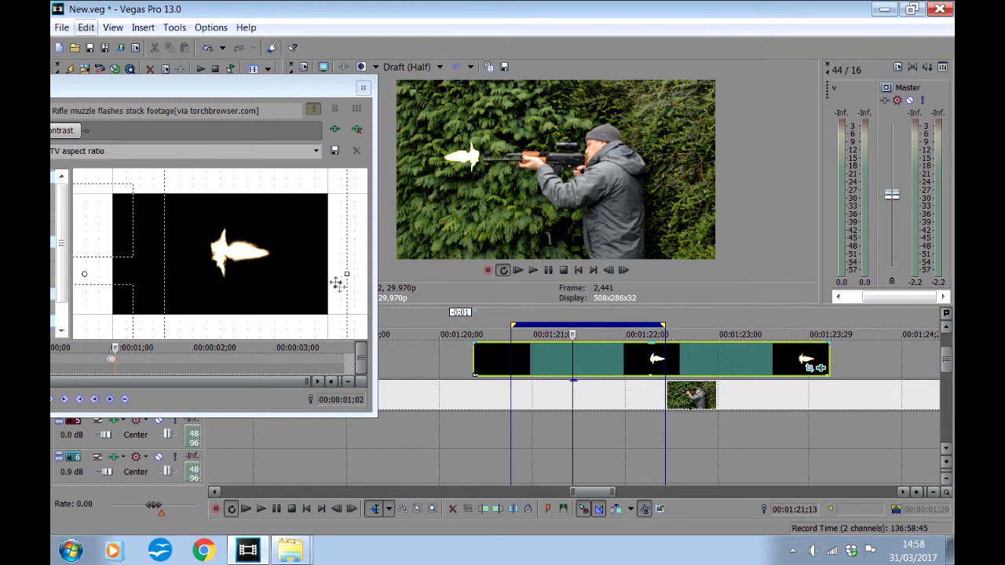
pyautogui.moveTo(288, 285); pyautogui.dragTo(295, 279)
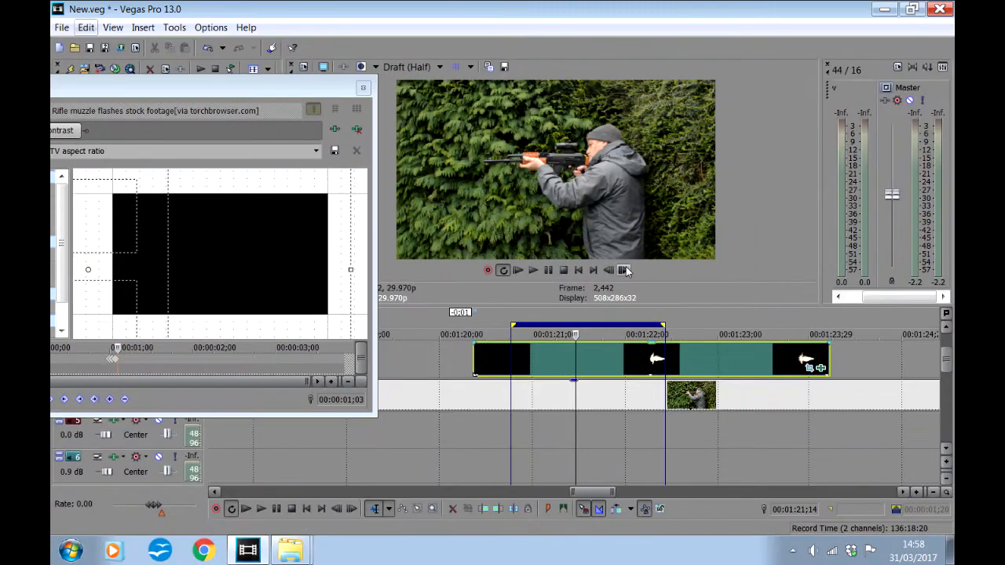
# Keyframe the flash's position at the rifle's muzzle for the next flashes at 00:01:21;15 and 00:01:21;19.
pyautogui.click(624, 270)
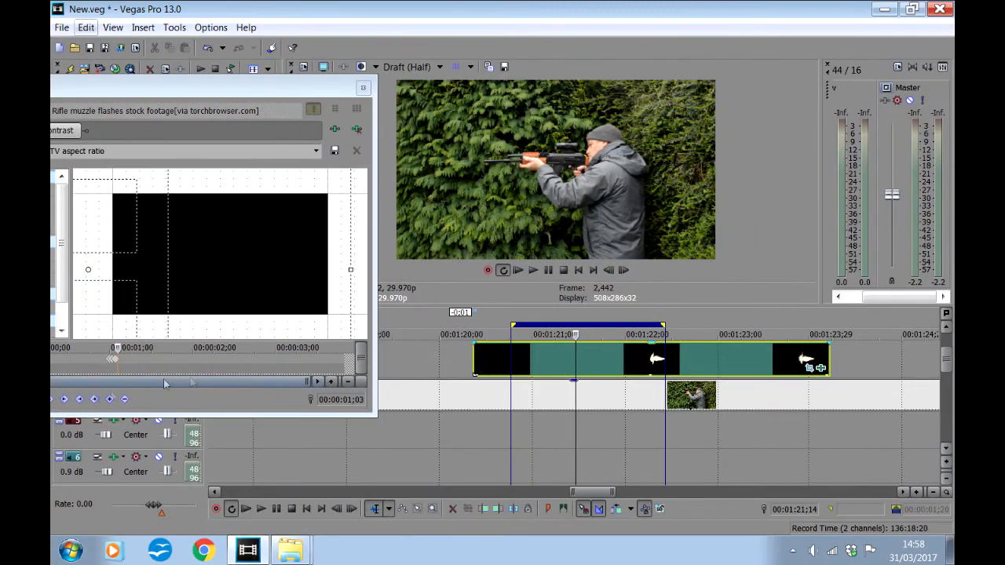
pyautogui.click(624, 270)
pyautogui.moveTo(265, 287); pyautogui.dragTo(265, 286)
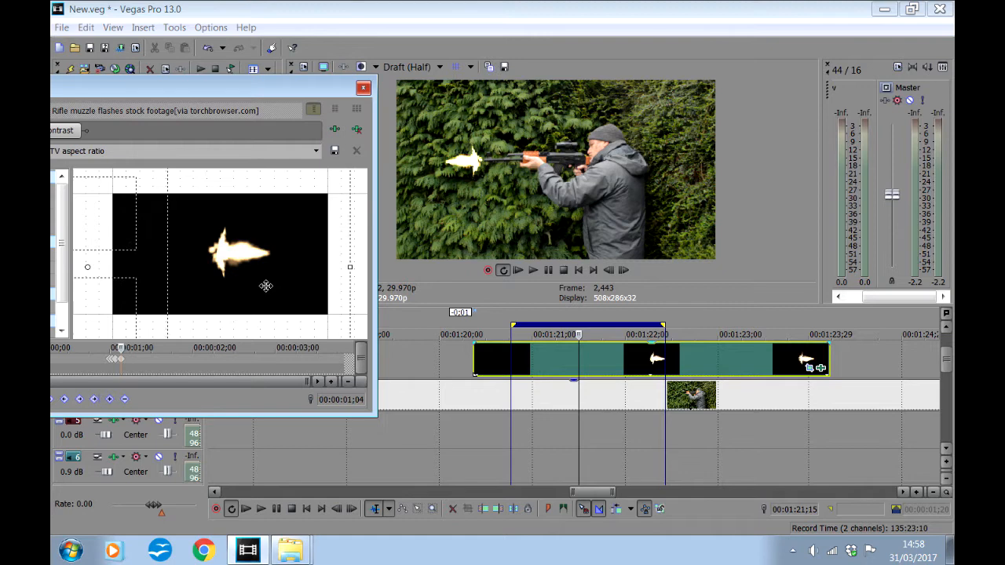
pyautogui.click(624, 270)
pyautogui.click(625, 270)
pyautogui.click(625, 270)
pyautogui.click(625, 270)
pyautogui.moveTo(254, 285); pyautogui.dragTo(266, 291)
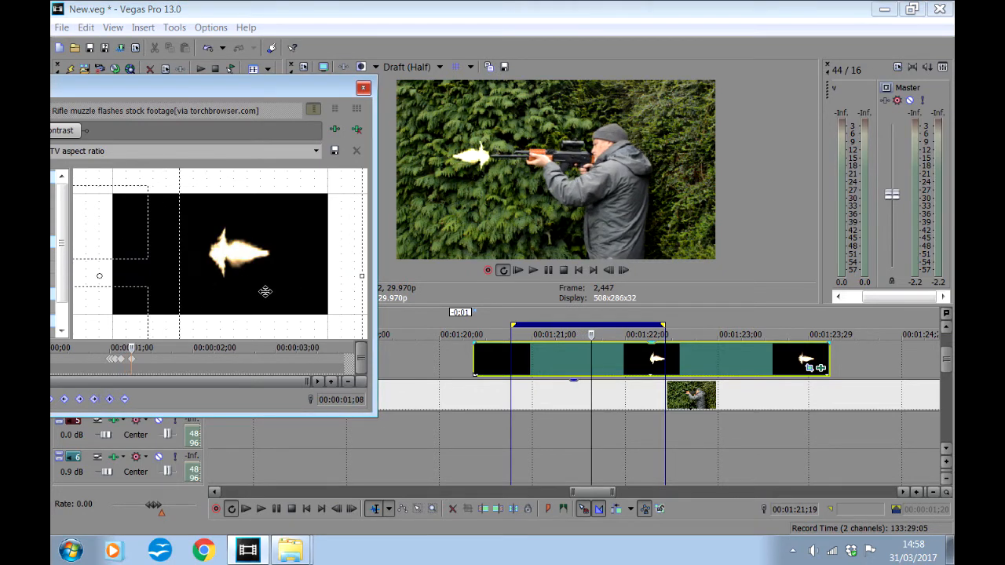
# Keyframe the flash's position at the rifle's muzzle for the next flash, just after 00:01:21;25.
pyautogui.click(624, 270)
pyautogui.click(624, 270)
pyautogui.click(624, 270)
pyautogui.click(624, 270)
pyautogui.click(624, 270)
pyautogui.click(624, 270)
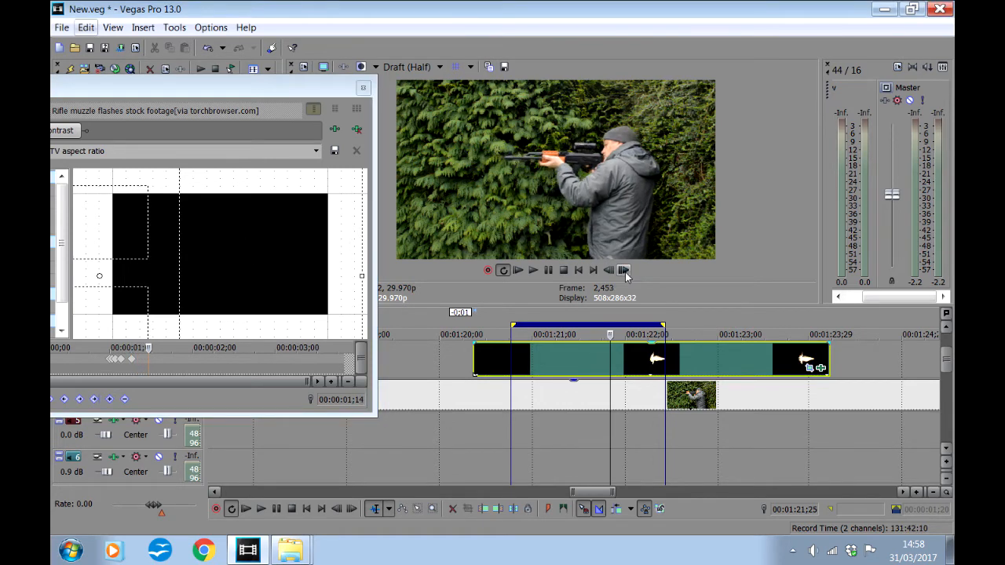
pyautogui.click(624, 270)
pyautogui.moveTo(259, 298); pyautogui.dragTo(292, 298)
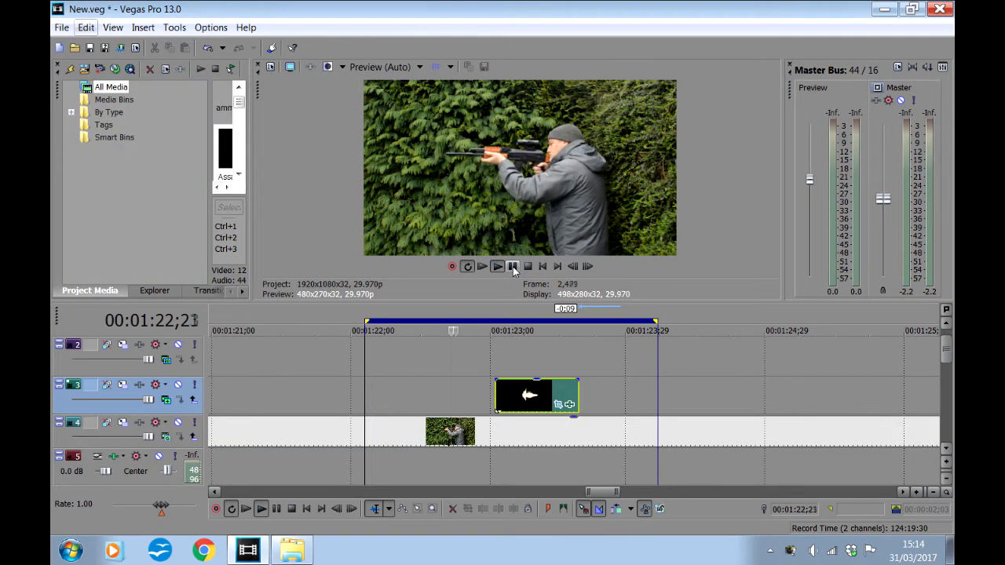
# Stop playback and examine the rifle shot frame by frame backward from 00:01:23;27 to 00:01:23;17 to locate the last flash.
pyautogui.click(514, 271)
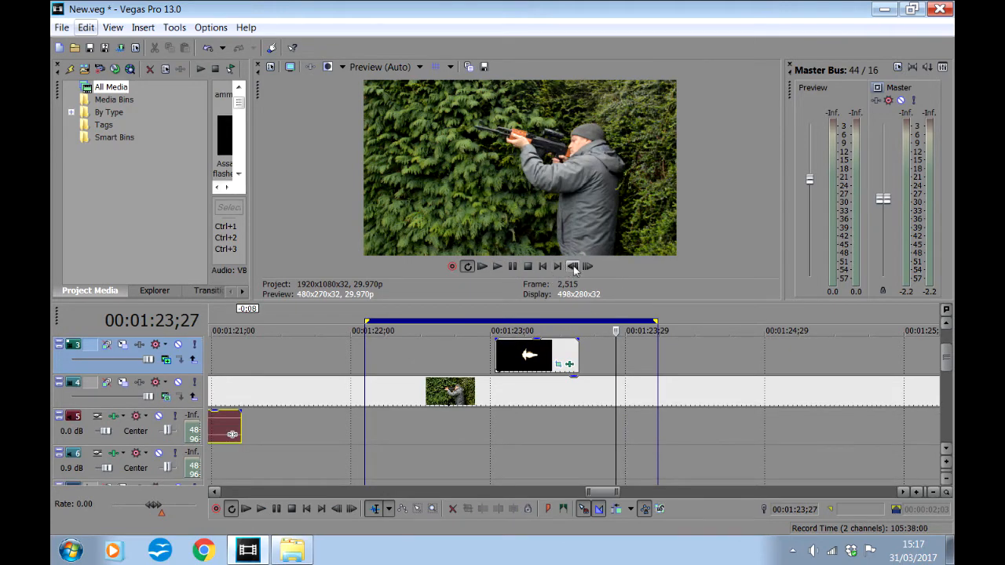
pyautogui.click(573, 267)
pyautogui.click(573, 267)
pyautogui.click(574, 267)
pyautogui.click(573, 267)
pyautogui.click(573, 267)
pyautogui.click(574, 266)
pyautogui.click(573, 267)
pyautogui.click(573, 267)
pyautogui.click(573, 267)
pyautogui.click(574, 267)
pyautogui.click(573, 267)
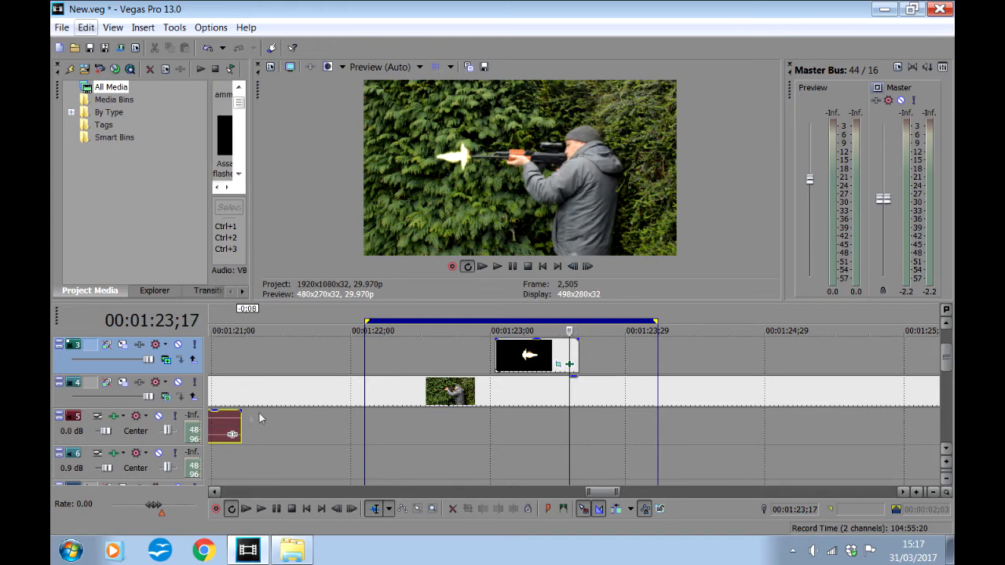
# Move the automatic gunfire sound clip beneath the rifle flash and trim its end to shortly after the flash clip ends.
pyautogui.moveTo(221, 428); pyautogui.dragTo(720, 432)
pyautogui.scroll(2, 611, 407)
pyautogui.moveTo(592, 421); pyautogui.dragTo(610, 421)
pyautogui.moveTo(798, 424); pyautogui.dragTo(640, 424)
# Trim the gunfire sound's start to the beginning of the flash clip near 00:01:23;01 and play back the result.
pyautogui.click(469, 308)
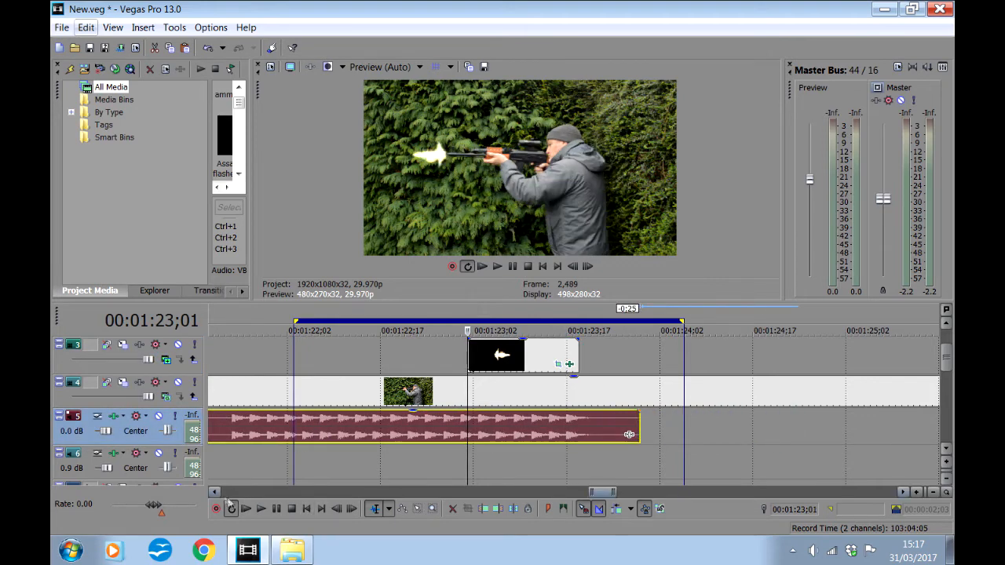
pyautogui.click(216, 492)
pyautogui.click(216, 493)
pyautogui.moveTo(235, 424); pyautogui.dragTo(366, 420)
pyautogui.moveTo(306, 420); pyautogui.dragTo(547, 438)
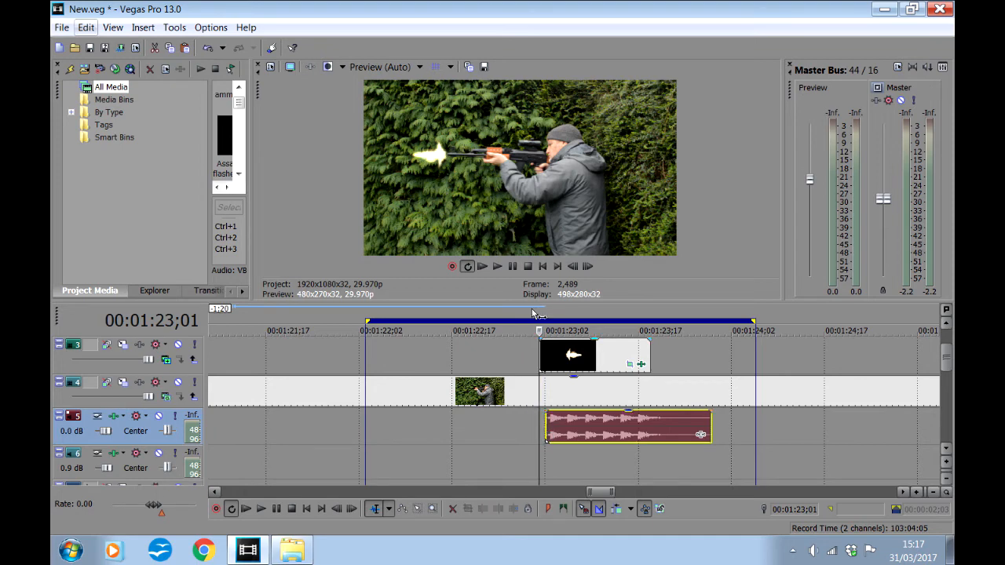
pyautogui.click(261, 509)
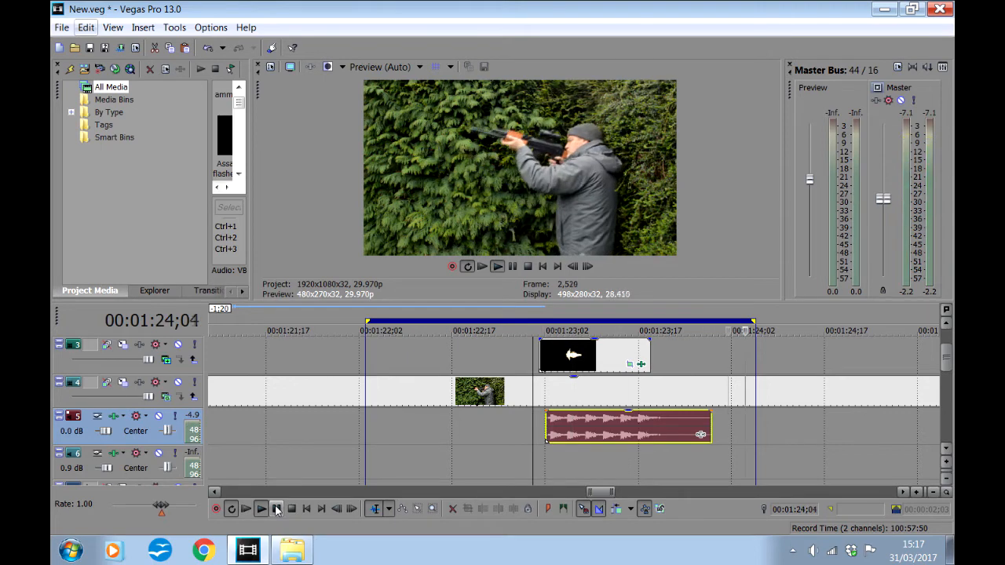